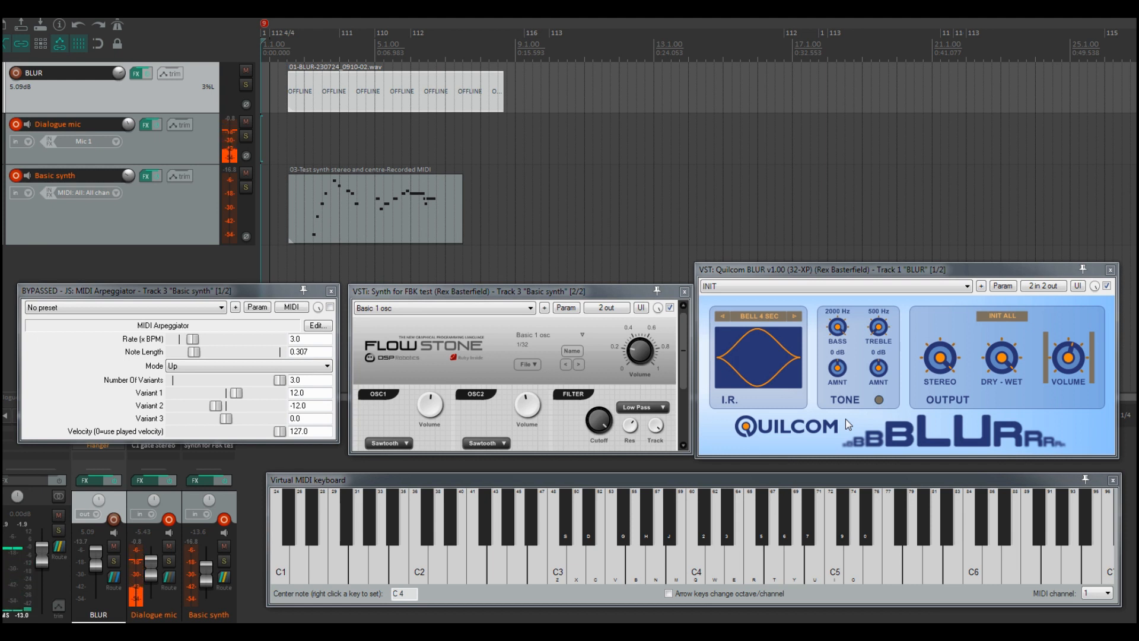
{"action": "key", "text": "w"}
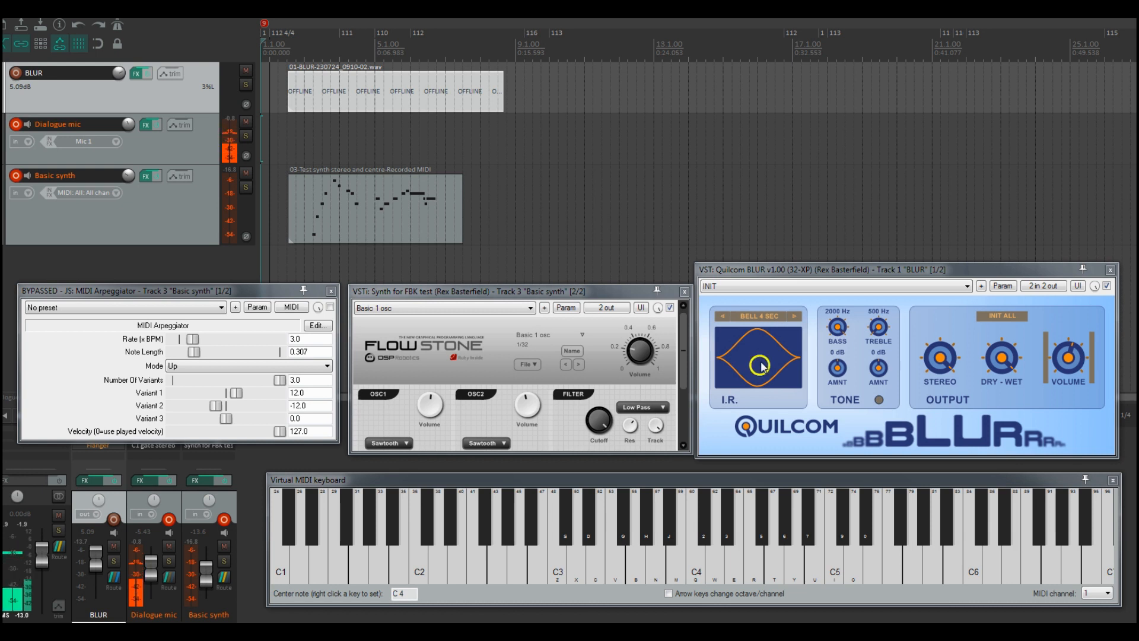
{"action": "left_click", "coordinate": [765, 319]}
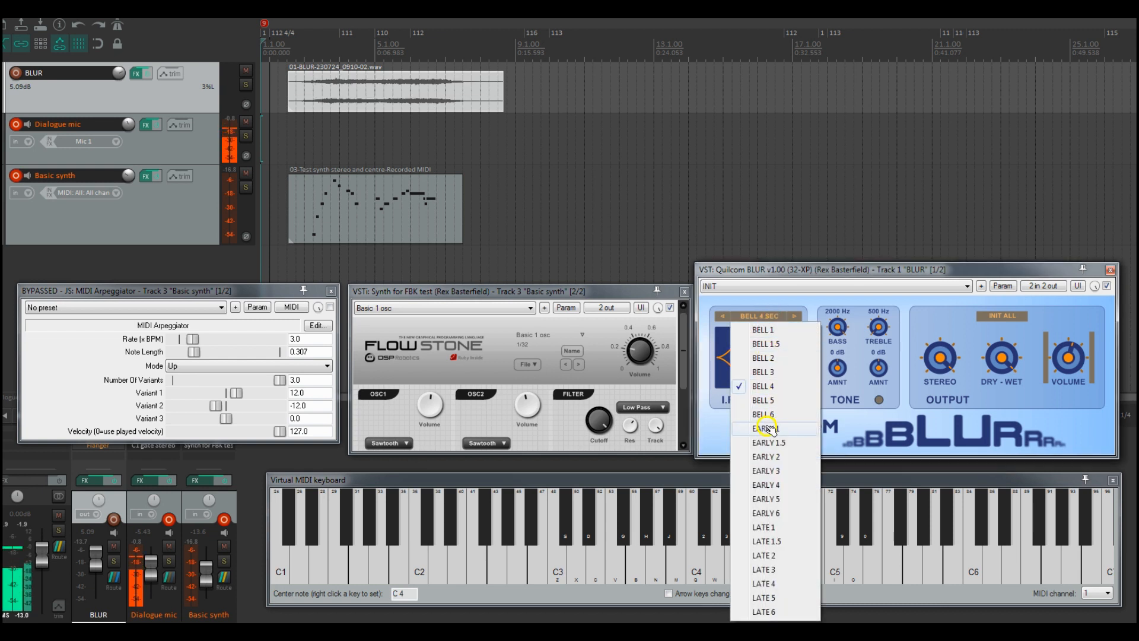
{"action": "left_click", "coordinate": [793, 301]}
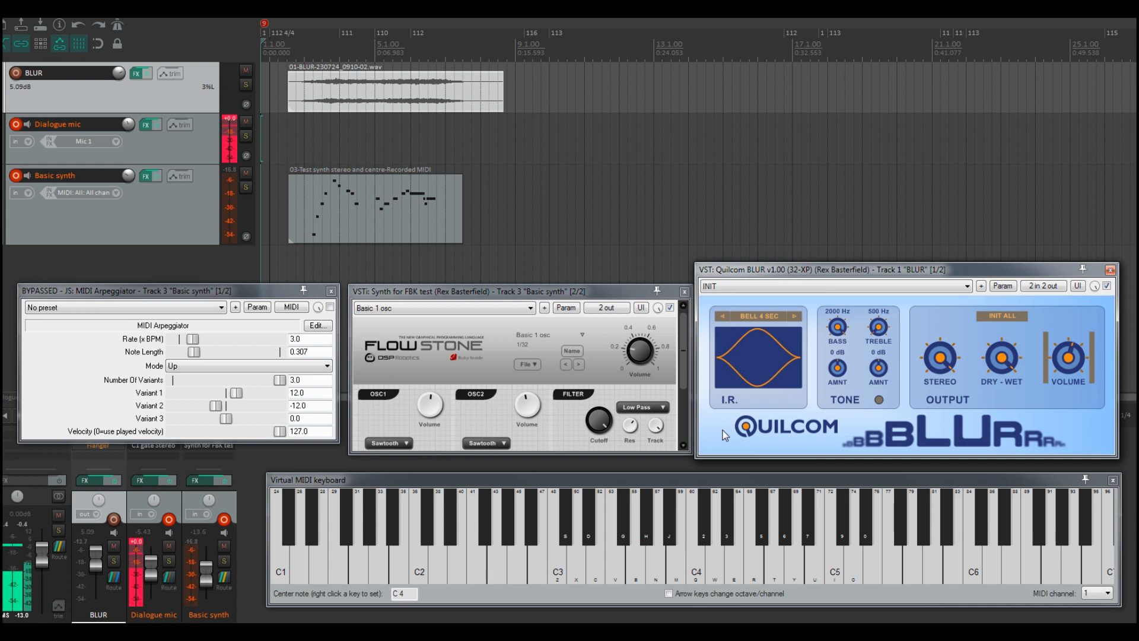
Step: Audition the EARLY 4 and then LATE 4 impulse responses in the BLUR reverb
{"action": "left_click", "coordinate": [764, 318]}
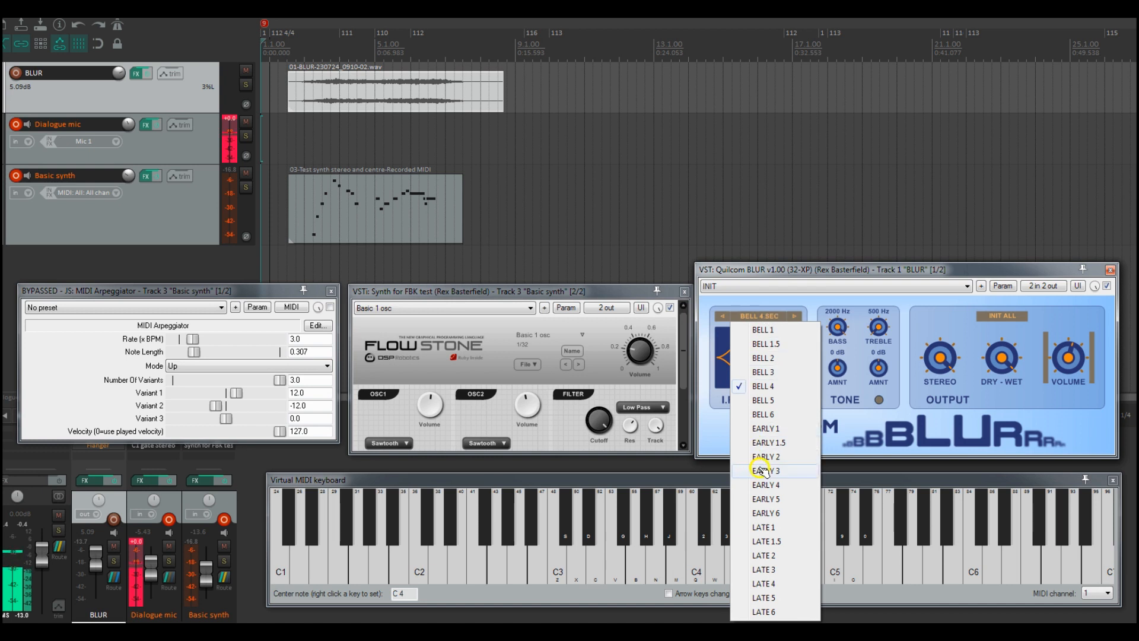
{"action": "left_click", "coordinate": [777, 485]}
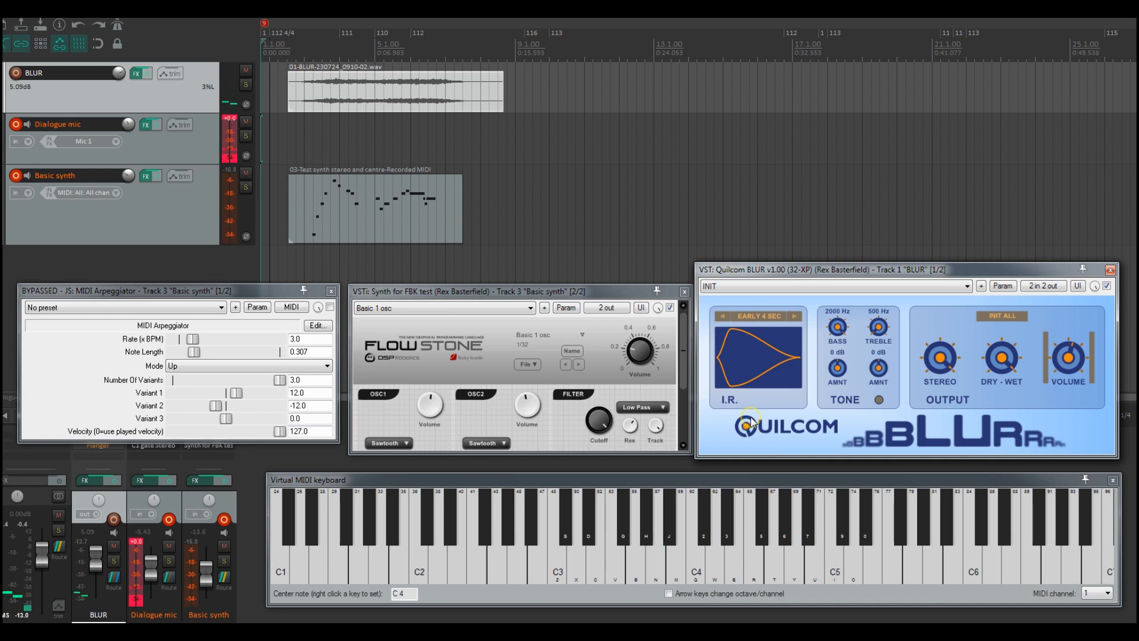
{"action": "left_click", "coordinate": [770, 316]}
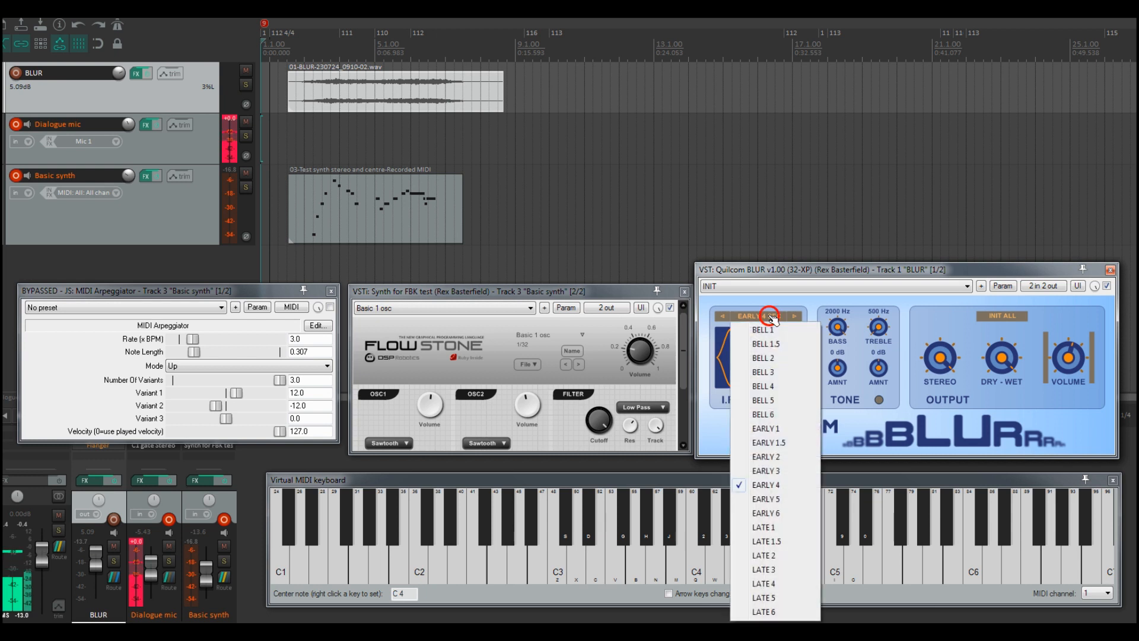
{"action": "left_click", "coordinate": [765, 584]}
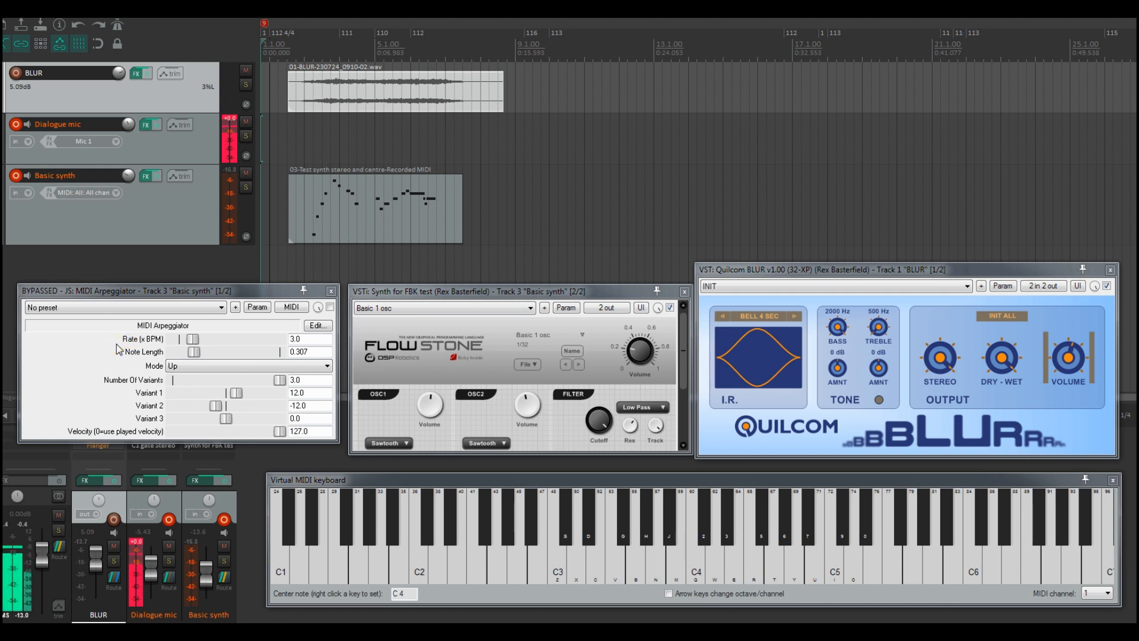
Step: Enable the MIDI Arpeggiator and play a sequence of chords on the virtual MIDI keyboard
{"action": "left_click", "coordinate": [330, 308]}
{"action": "left_click", "coordinate": [331, 307]}
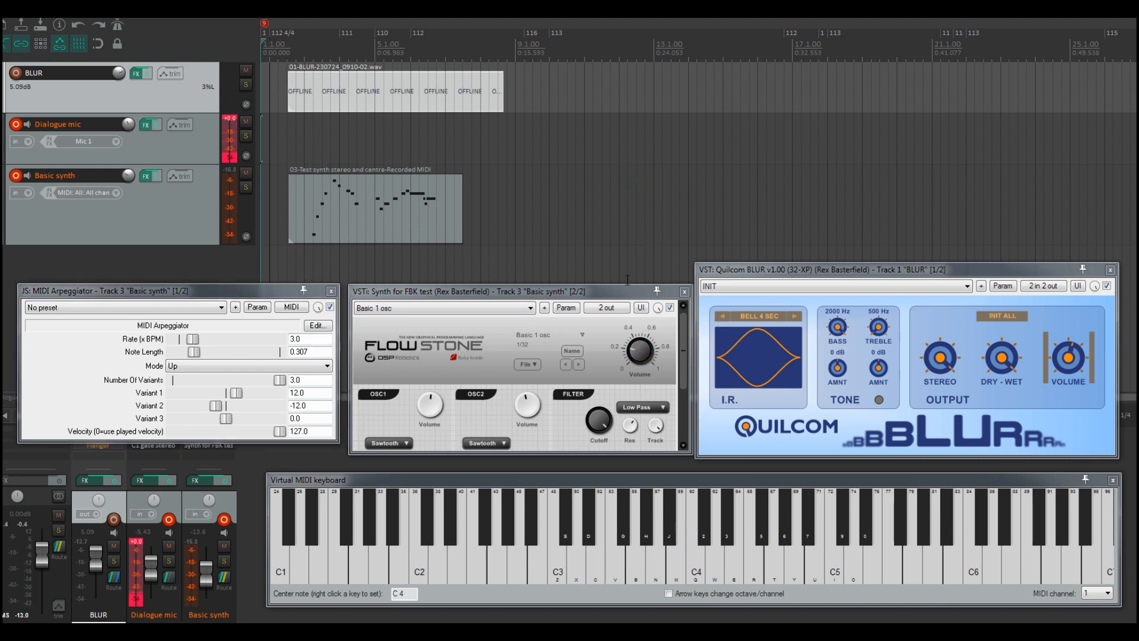
{"action": "key", "text": "z"}
{"action": "key", "text": "d"}
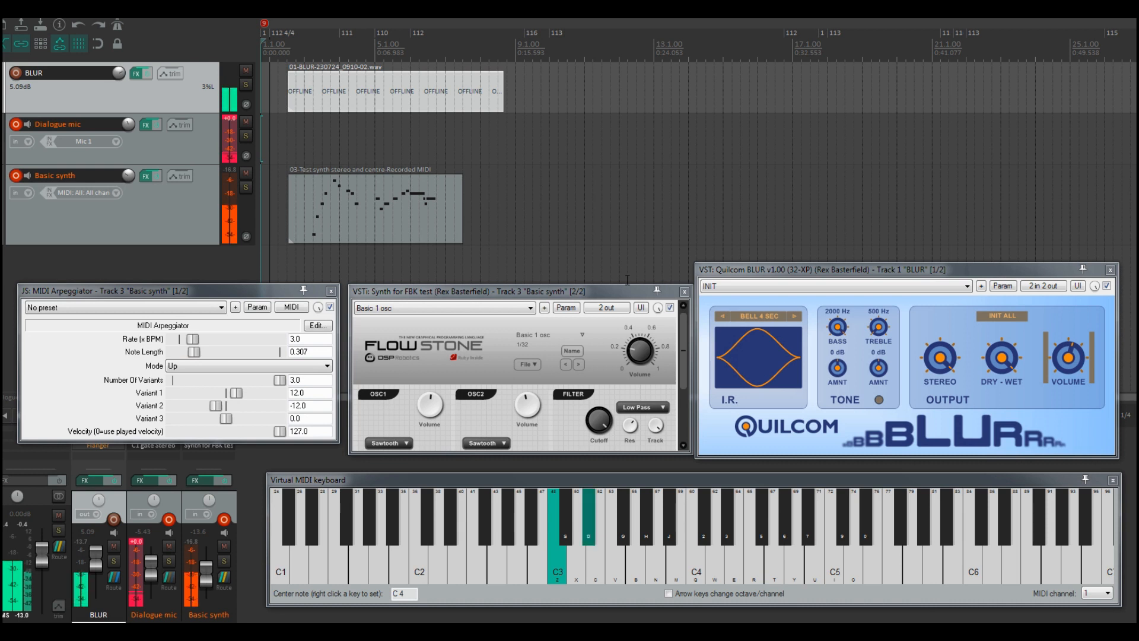
{"action": "key", "text": "b"}
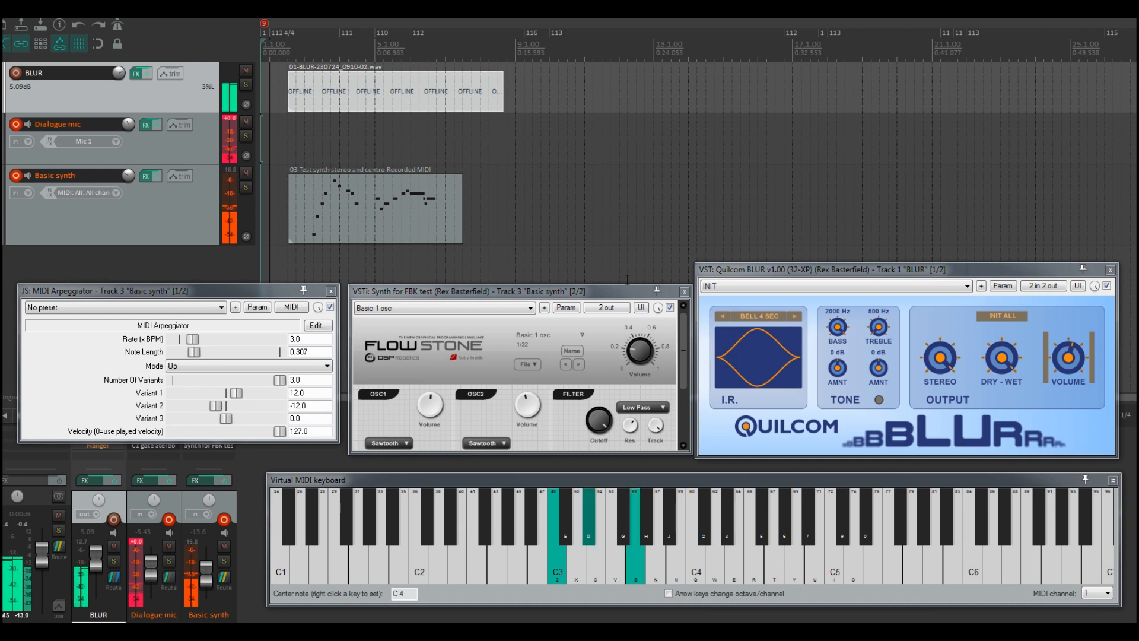
{"action": "key", "text": "q"}
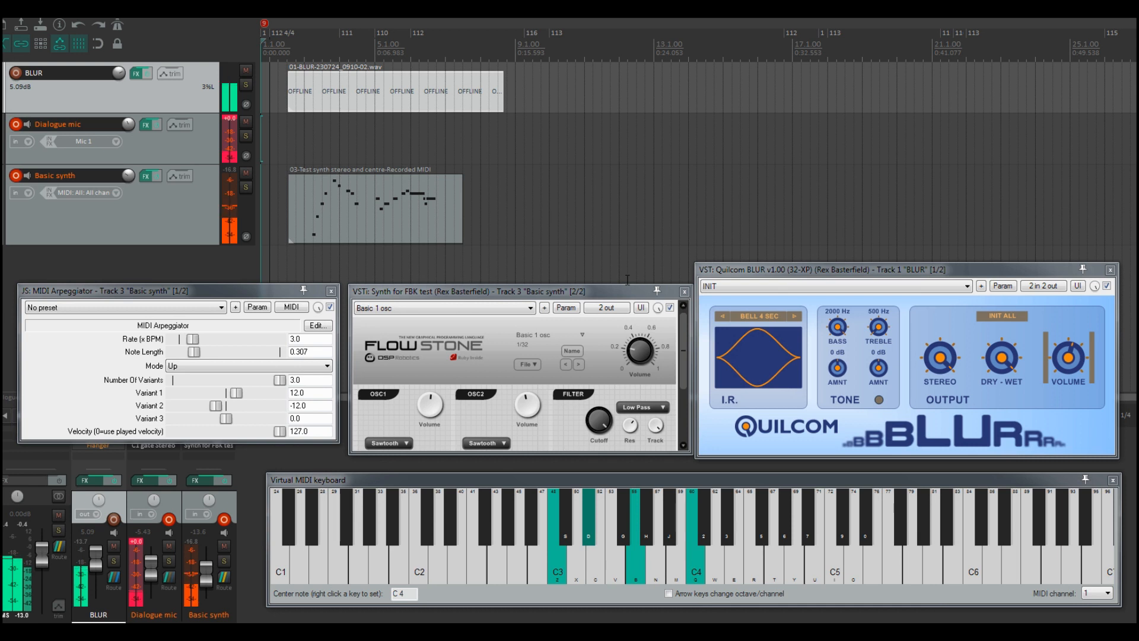
{"action": "key", "text": "3"}
{"action": "key", "text": "t"}
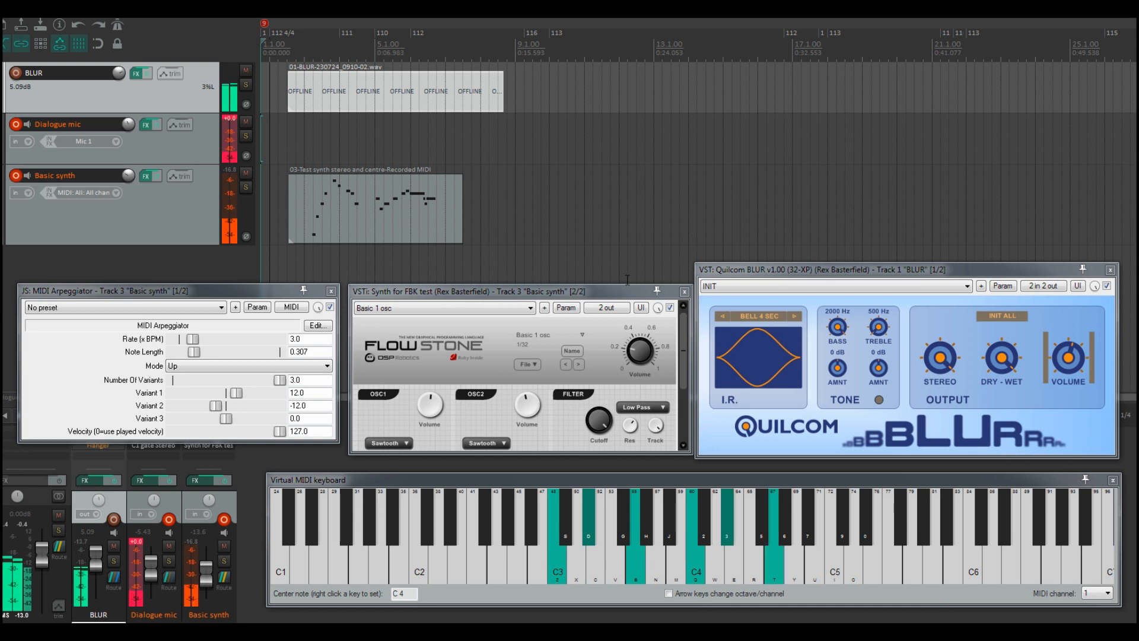
{"action": "key", "text": "7"}
{"action": "key", "text": "i"}
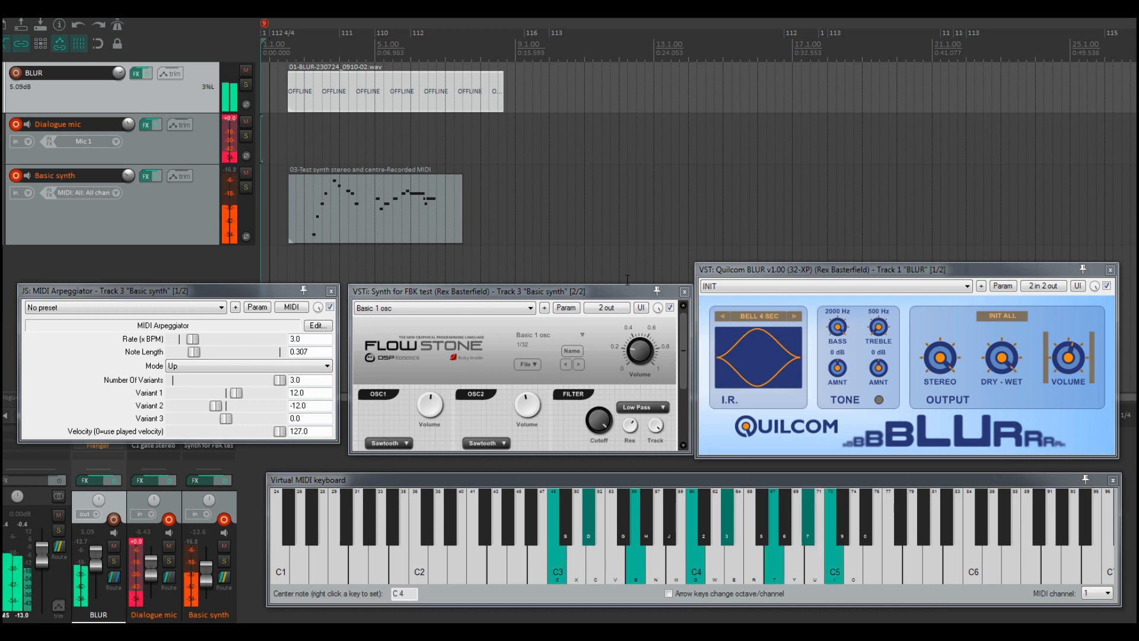
{"action": "key", "text": "v"}
{"action": "key", "text": "n"}
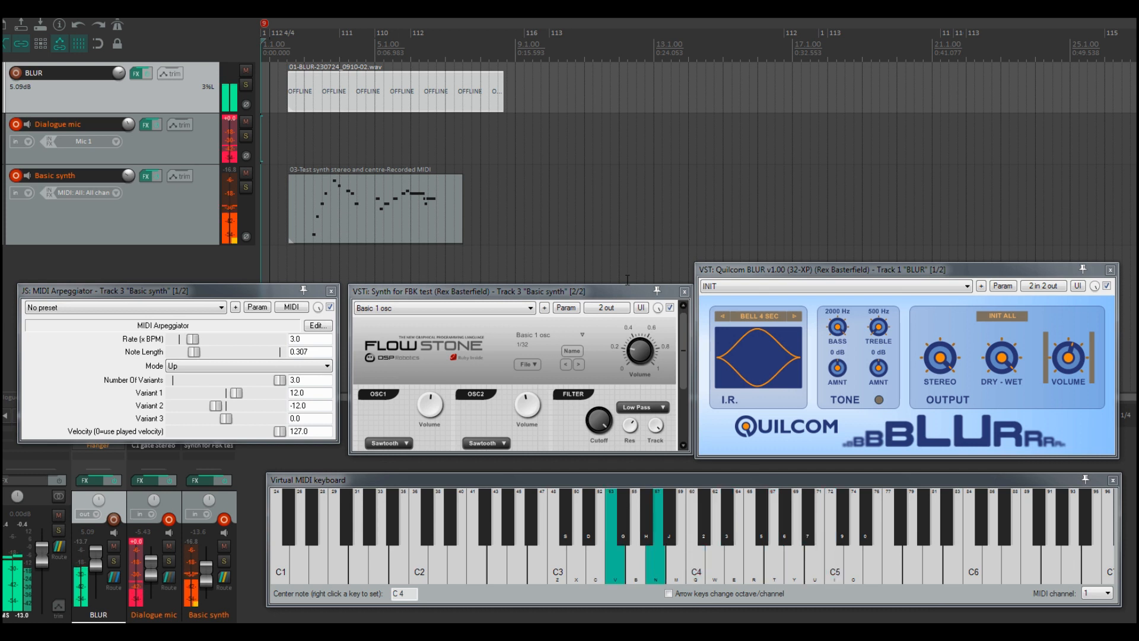
{"action": "key", "text": "q"}
{"action": "key", "text": "r"}
{"action": "key", "text": "i"}
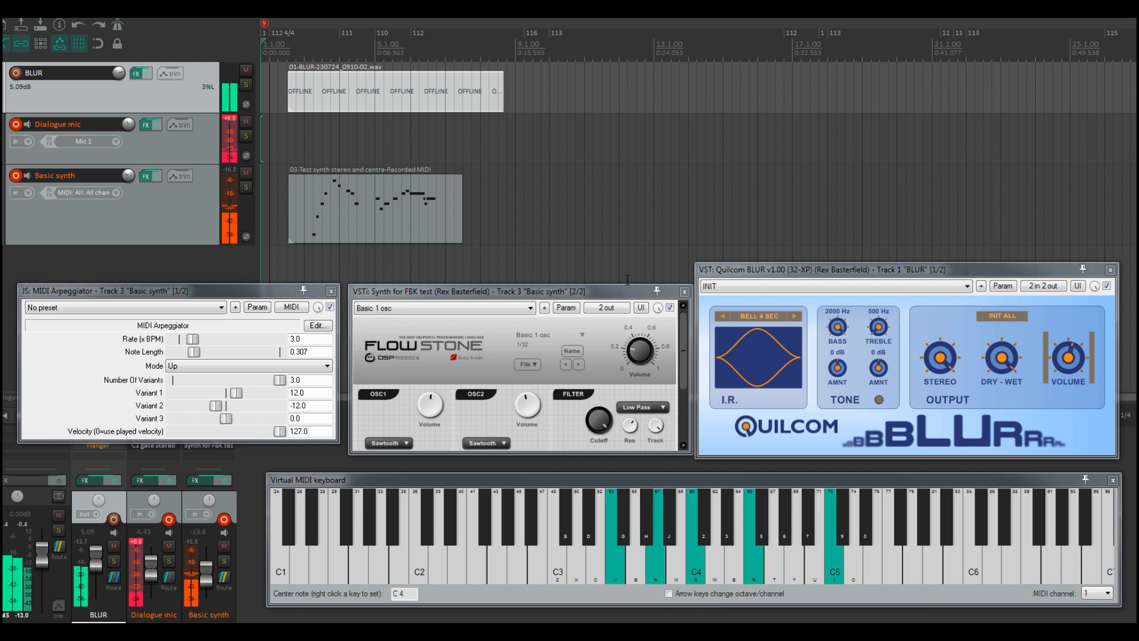
{"action": "key", "text": "0"}
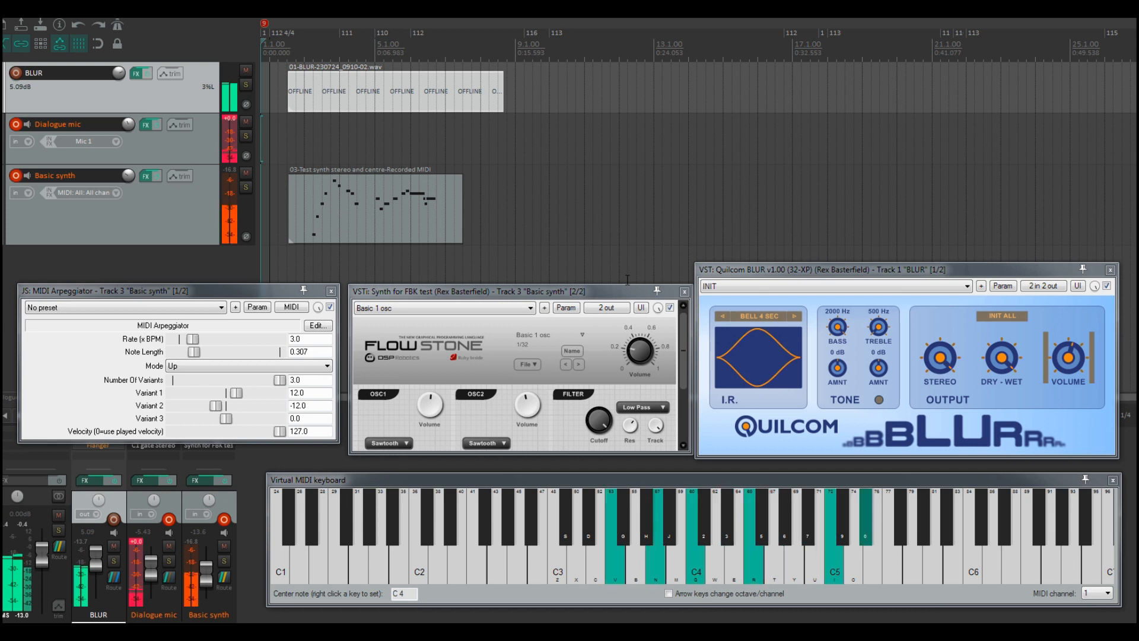
Step: Play further chords on the virtual MIDI keyboard through the arpeggiated synth
{"action": "key", "text": "z"}
{"action": "key", "text": "d"}
{"action": "key", "text": "b"}
{"action": "key", "text": "bracketright"}
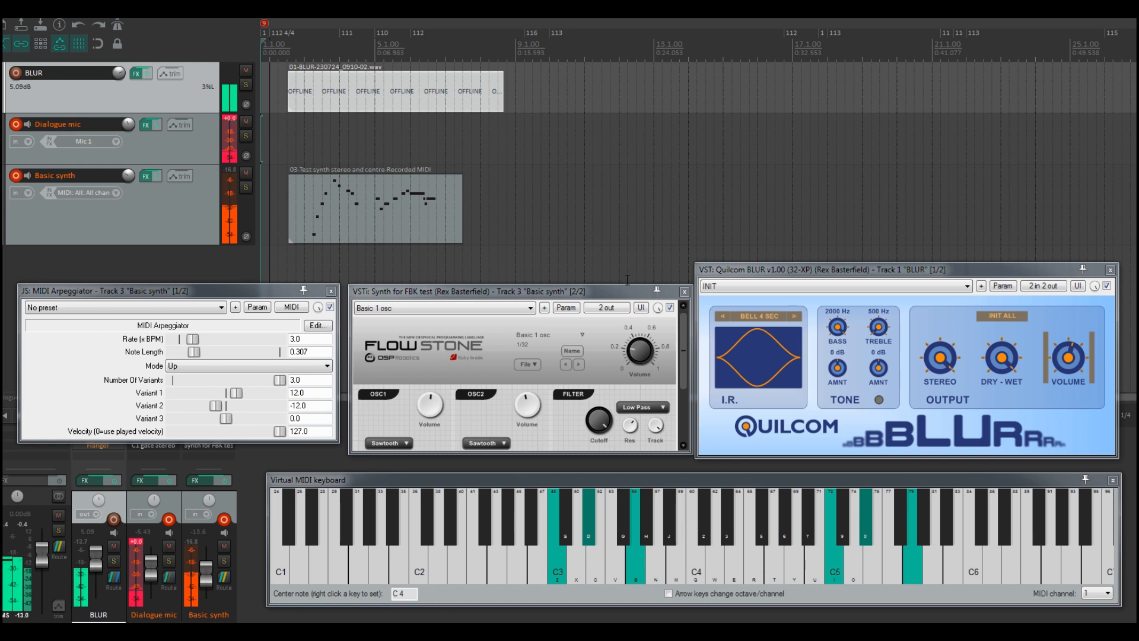
{"action": "key", "text": "b"}
{"action": "key", "text": "j"}
{"action": "key", "text": "w"}
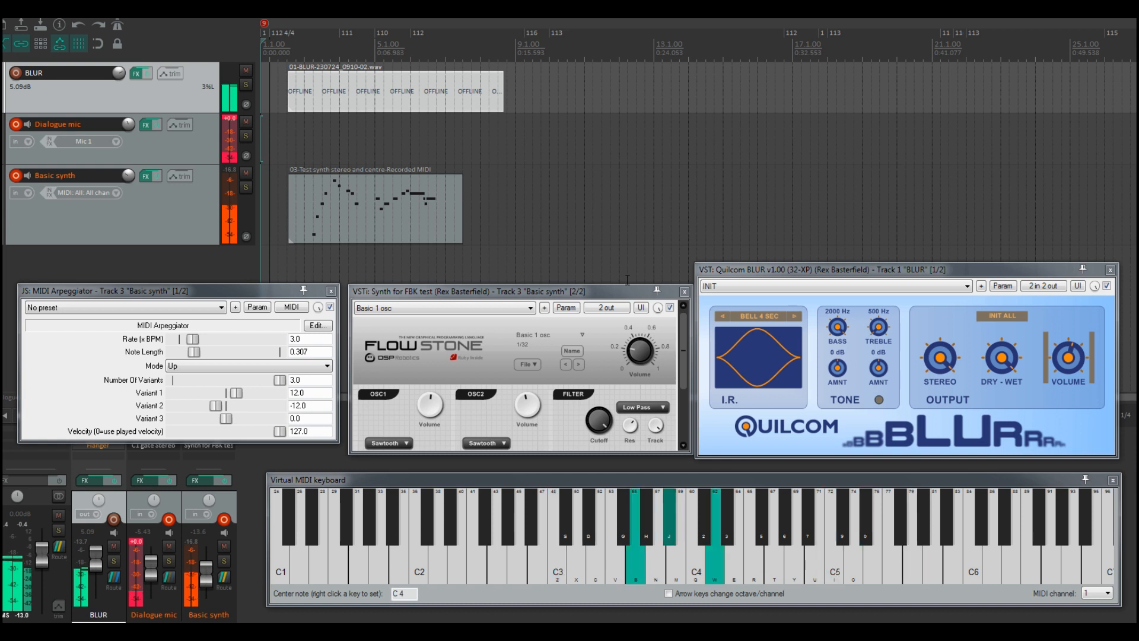
{"action": "key", "text": "t"}
{"action": "key", "text": "7"}
{"action": "key", "text": "o"}
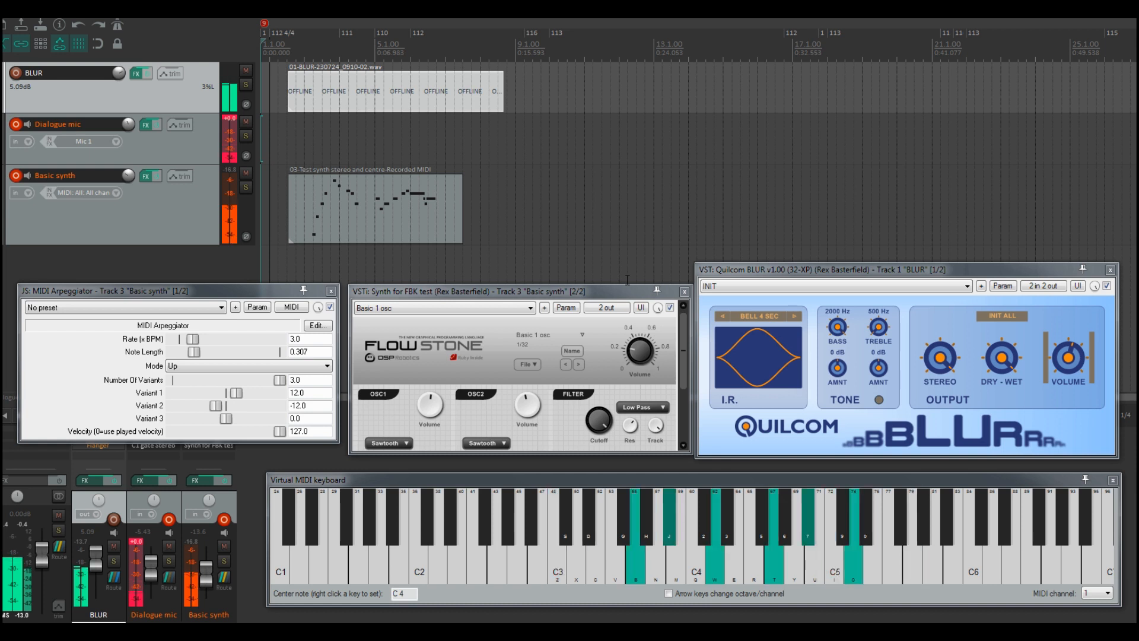
{"action": "key", "text": "v"}
{"action": "key", "text": "h"}
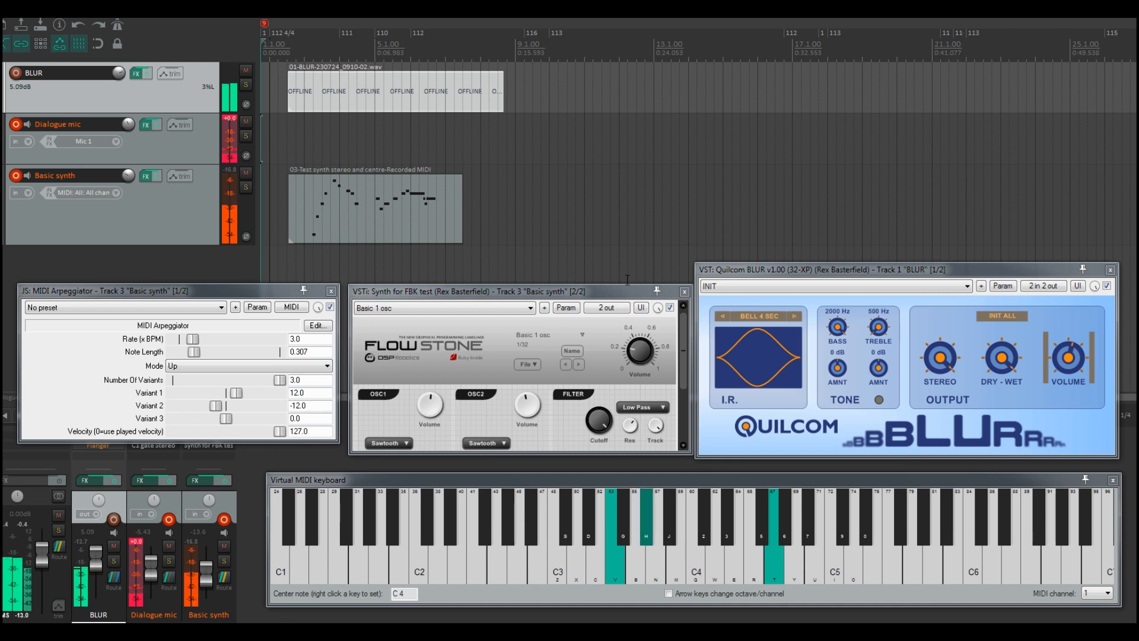
{"action": "key", "text": "q"}
{"action": "key", "text": "t"}
{"action": "key", "text": "3"}
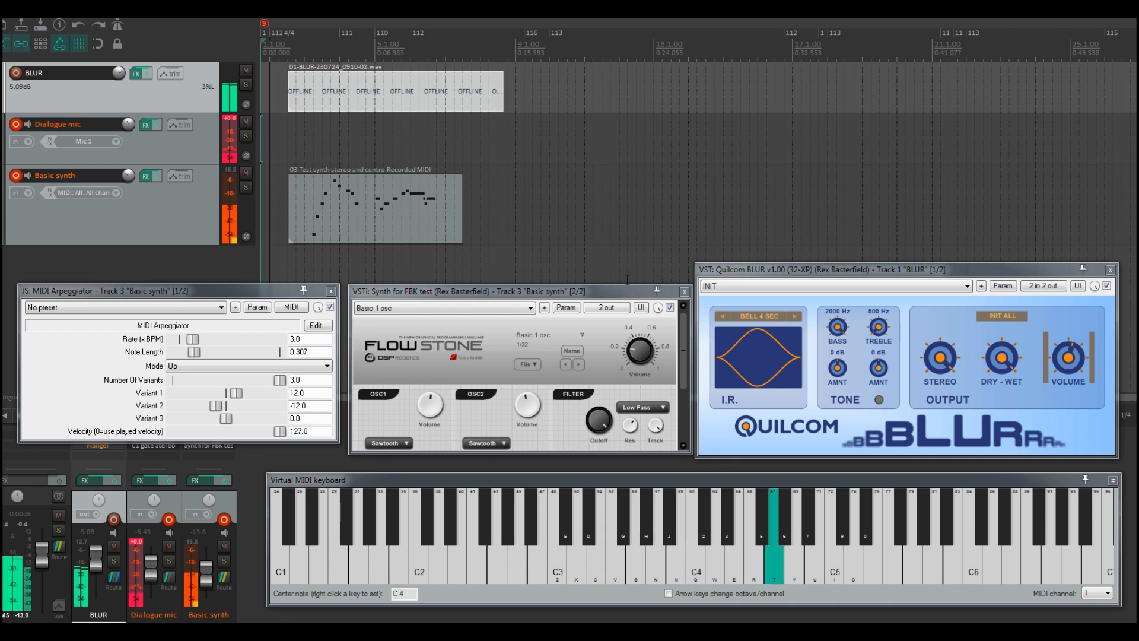
{"action": "key", "text": "z"}
{"action": "key", "text": "d"}
{"action": "key", "text": "b"}
{"action": "key", "text": "q"}
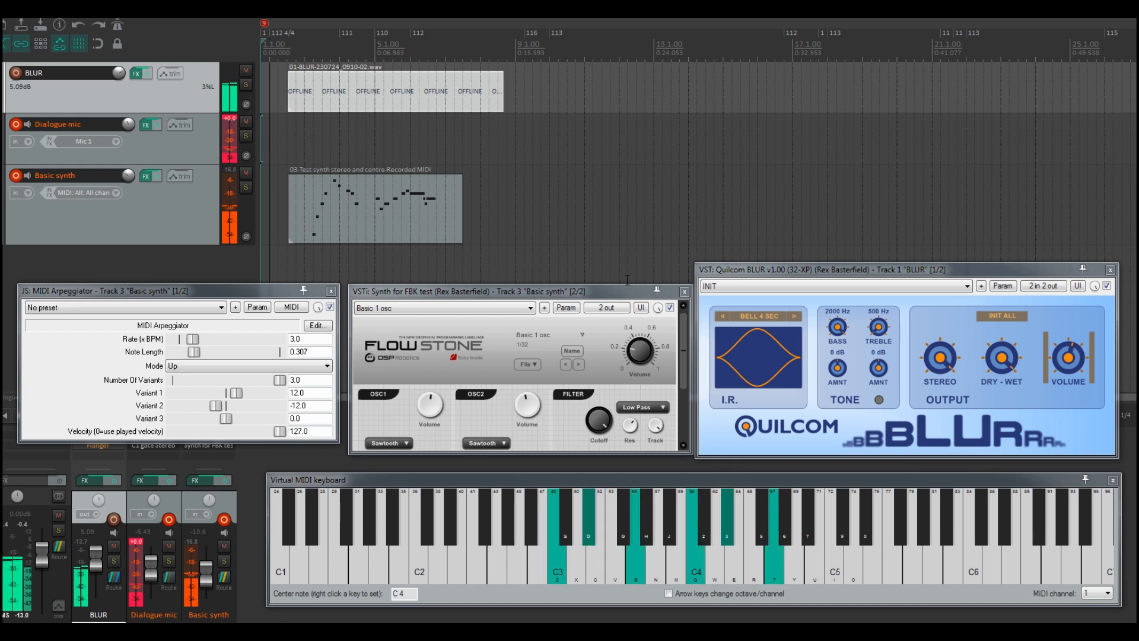
{"action": "key", "text": "i"}
{"action": "key", "text": "0"}
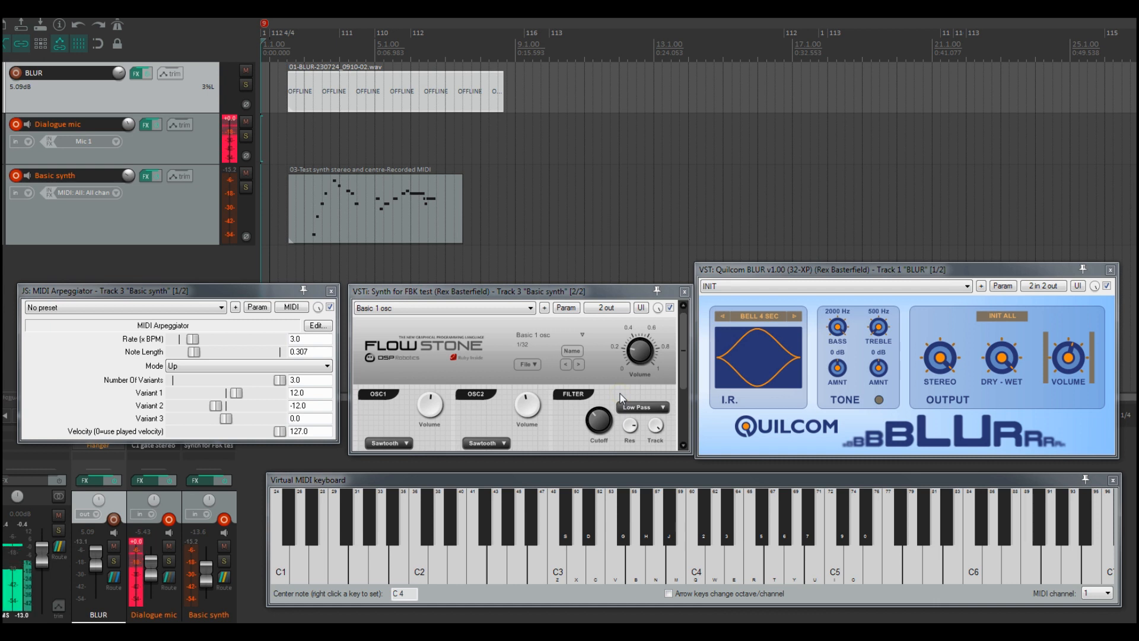
{"action": "key", "text": "z"}
{"action": "key", "text": "b"}
{"action": "key", "text": "q"}
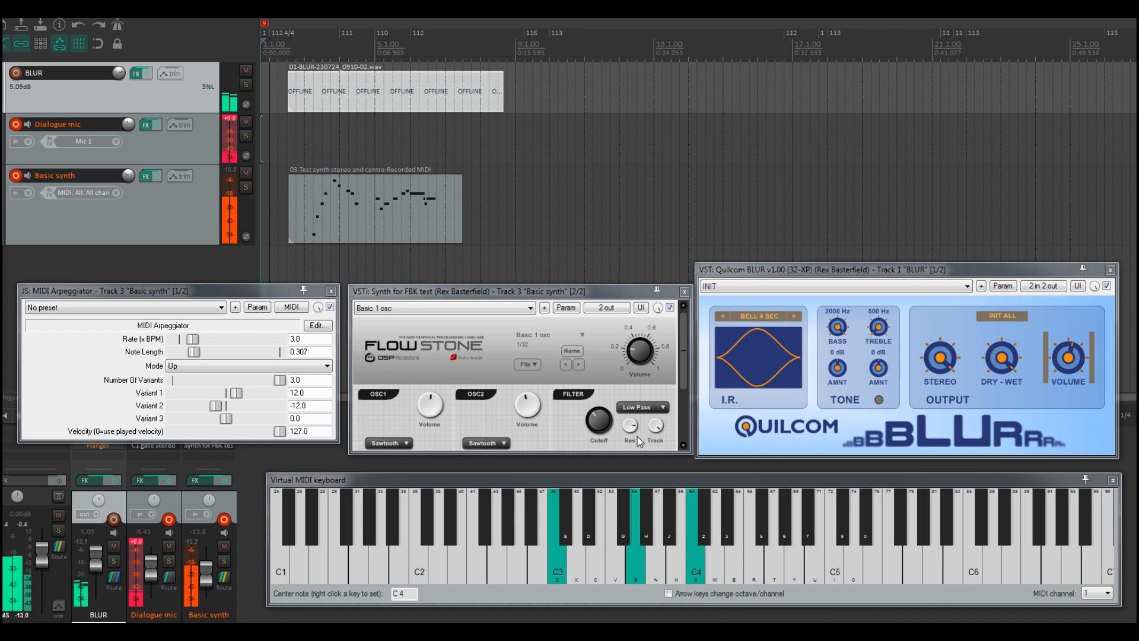
Step: Adjust the FlowStone synth's filter cutoff knob
{"action": "left_click", "coordinate": [599, 417]}
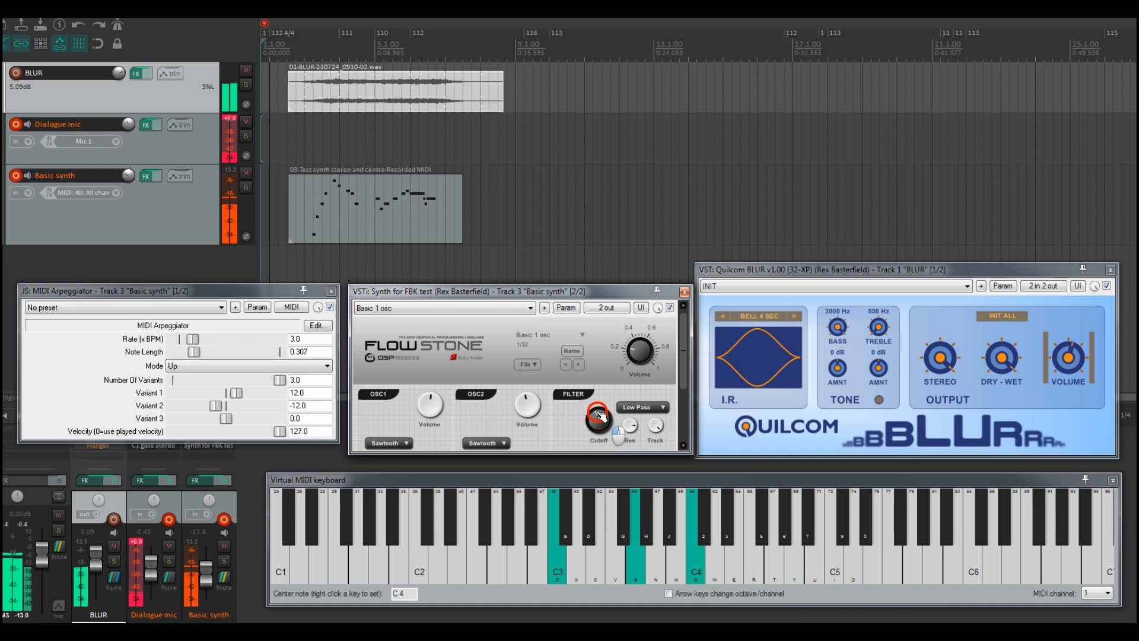
{"action": "mouse_move", "coordinate": [601, 417]}
{"action": "left_mouse_down"}
{"action": "mouse_move", "coordinate": [593, 394]}
{"action": "mouse_move", "coordinate": [594, 455]}
{"action": "mouse_move", "coordinate": [592, 441]}
{"action": "mouse_move", "coordinate": [631, 427]}
{"action": "mouse_move", "coordinate": [629, 416]}
{"action": "mouse_move", "coordinate": [604, 426]}
{"action": "mouse_move", "coordinate": [606, 436]}
{"action": "mouse_move", "coordinate": [602, 413]}
{"action": "left_mouse_up"}
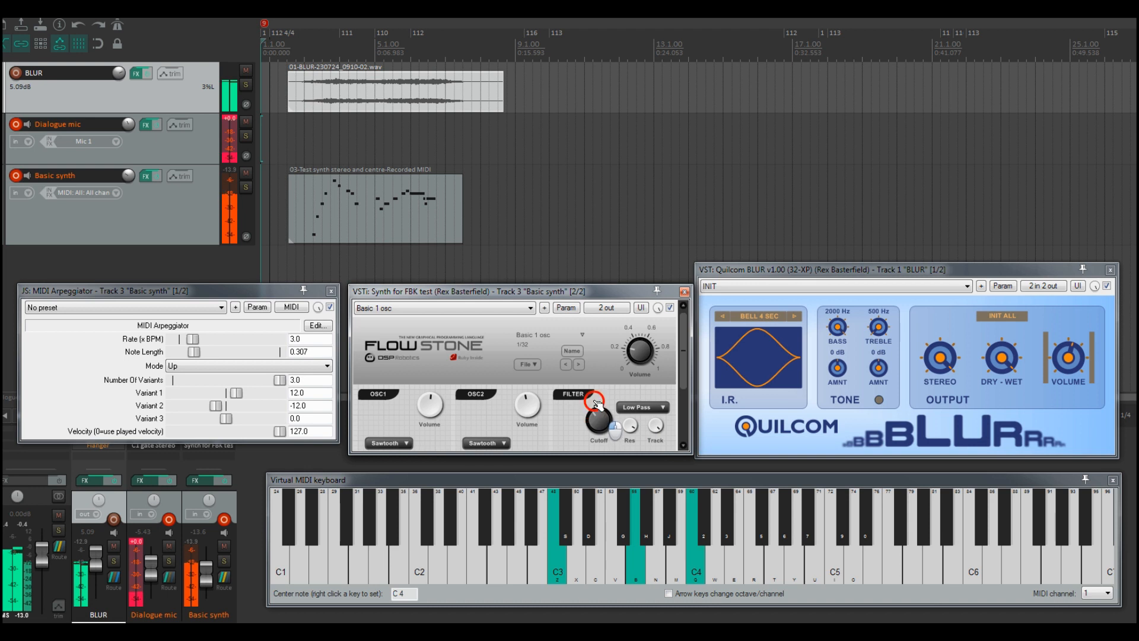
{"action": "mouse_move", "coordinate": [597, 399]}
{"action": "left_mouse_down"}
{"action": "mouse_move", "coordinate": [594, 426]}
{"action": "mouse_move", "coordinate": [595, 407]}
{"action": "mouse_move", "coordinate": [634, 431]}
{"action": "mouse_move", "coordinate": [627, 444]}
{"action": "mouse_move", "coordinate": [607, 432]}
{"action": "mouse_move", "coordinate": [609, 443]}
{"action": "mouse_move", "coordinate": [605, 417]}
{"action": "left_mouse_up"}
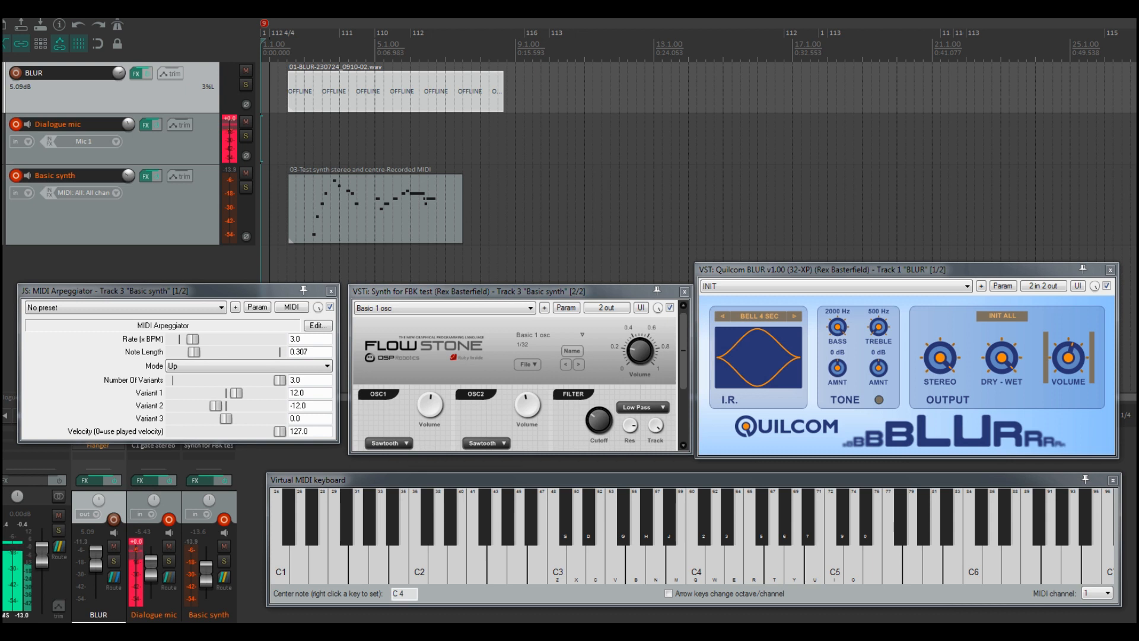
Step: Set the BLUR reverb's impulse response to BELL 1
{"action": "left_click", "coordinate": [764, 443]}
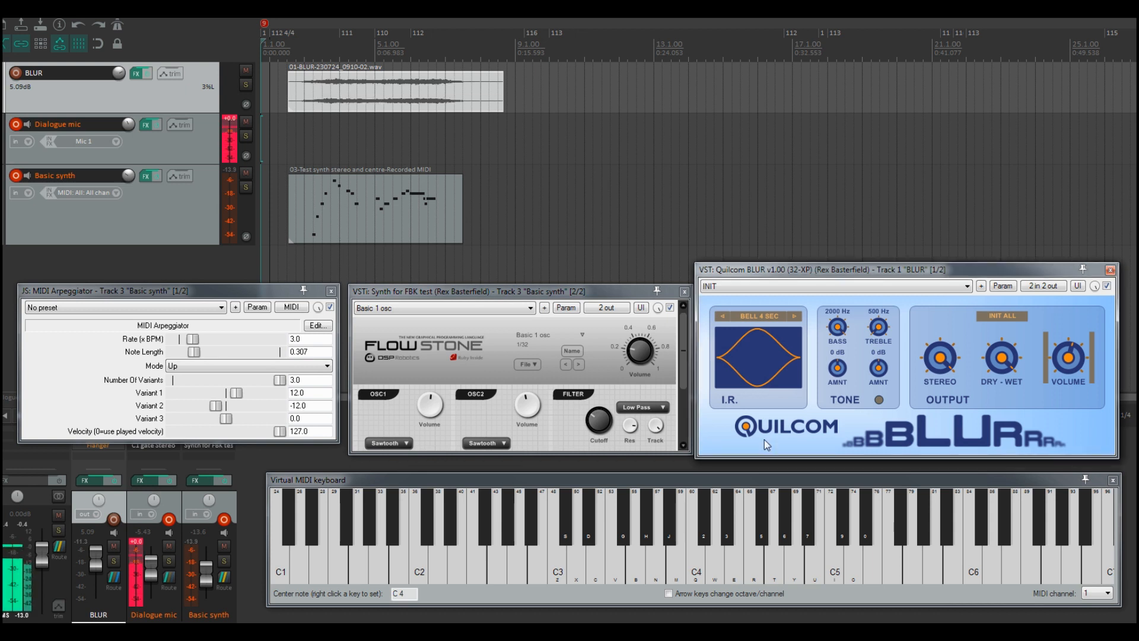
{"action": "left_click", "coordinate": [765, 439]}
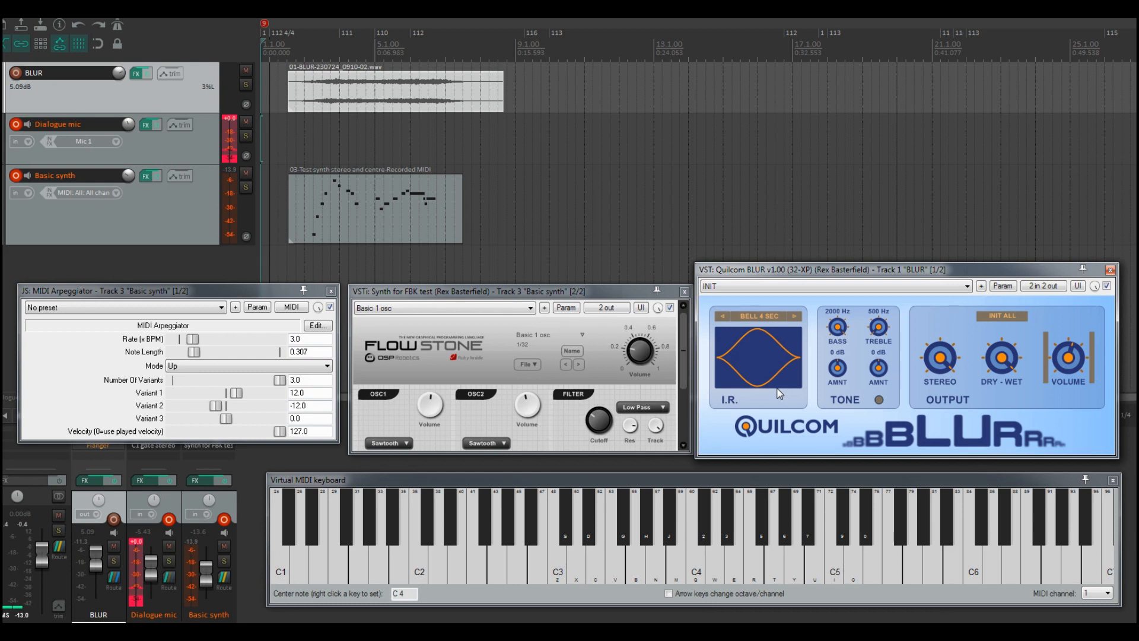
{"action": "left_click", "coordinate": [770, 316]}
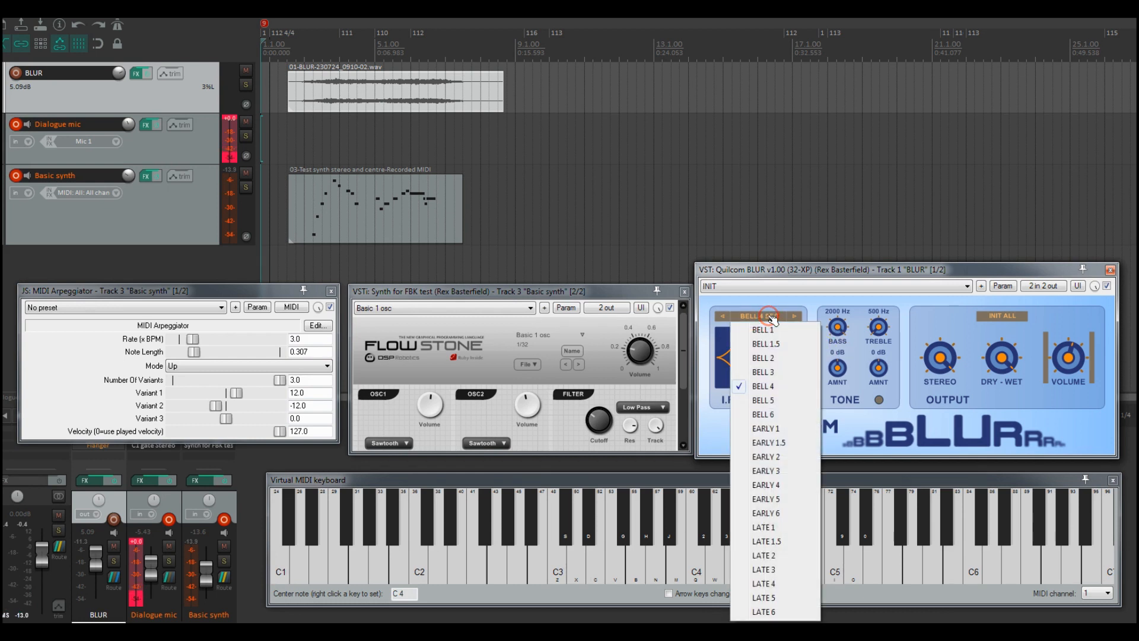
{"action": "left_click", "coordinate": [773, 331]}
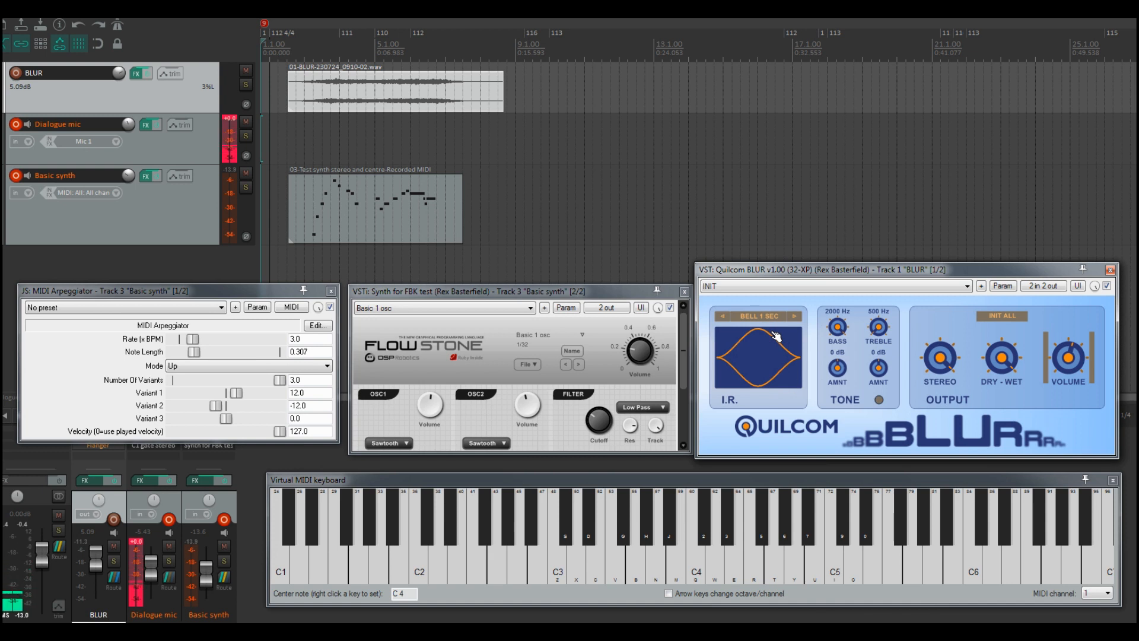
Step: Play a few notes on the virtual MIDI keyboard to hear the BELL 1 reverb
{"action": "key", "text": "z"}
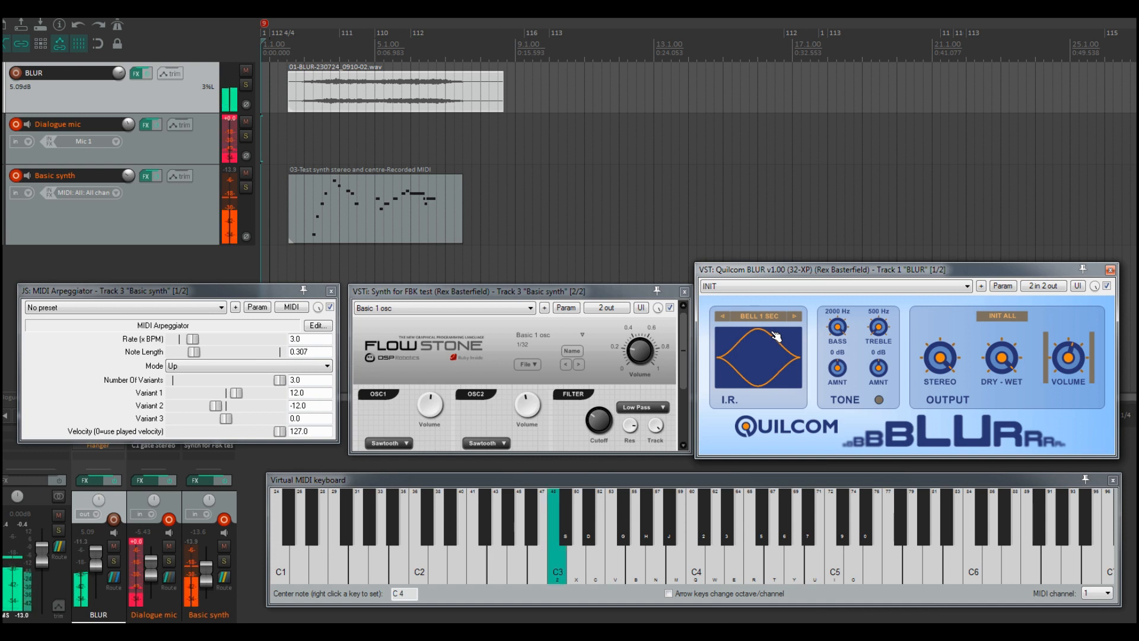
{"action": "key", "text": "d"}
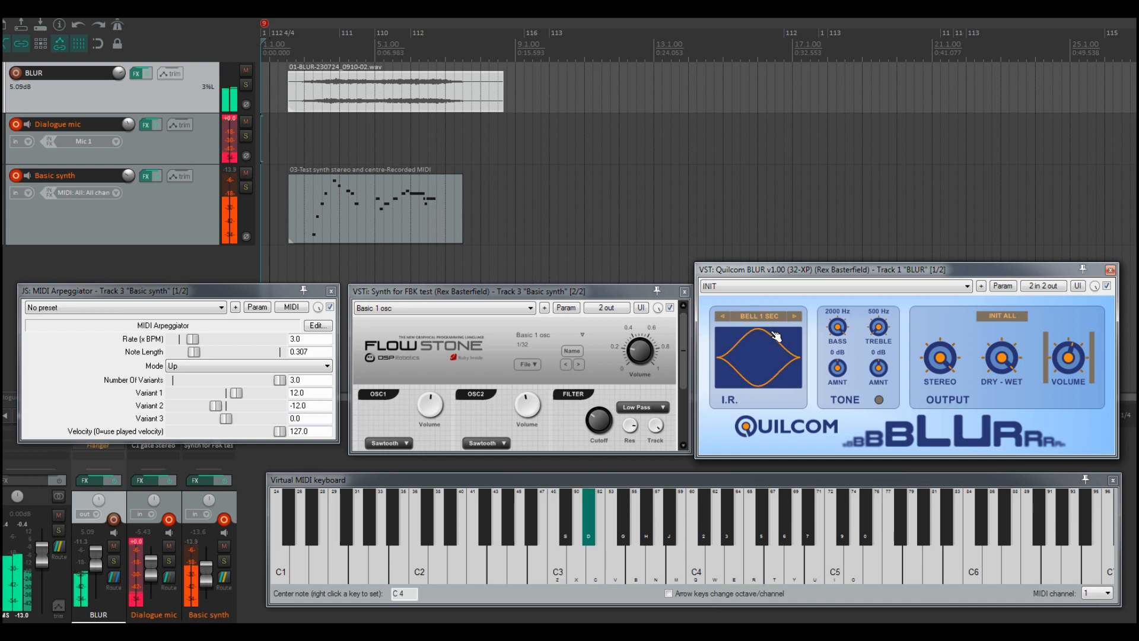
{"action": "key", "text": "b"}
{"action": "key", "text": "j"}
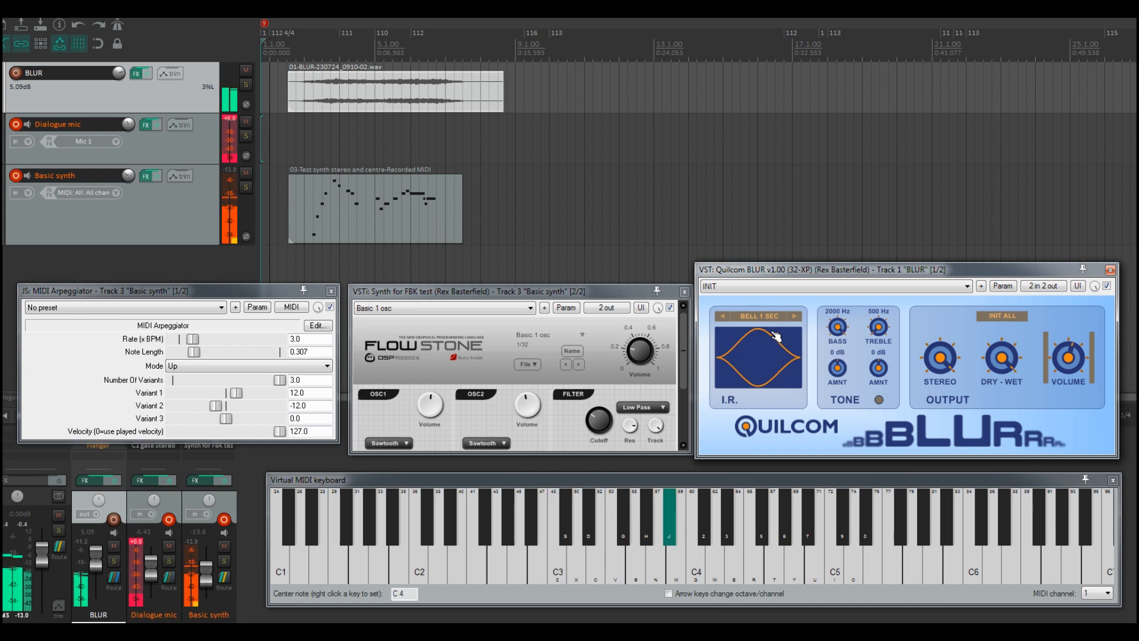
{"action": "key", "text": "q"}
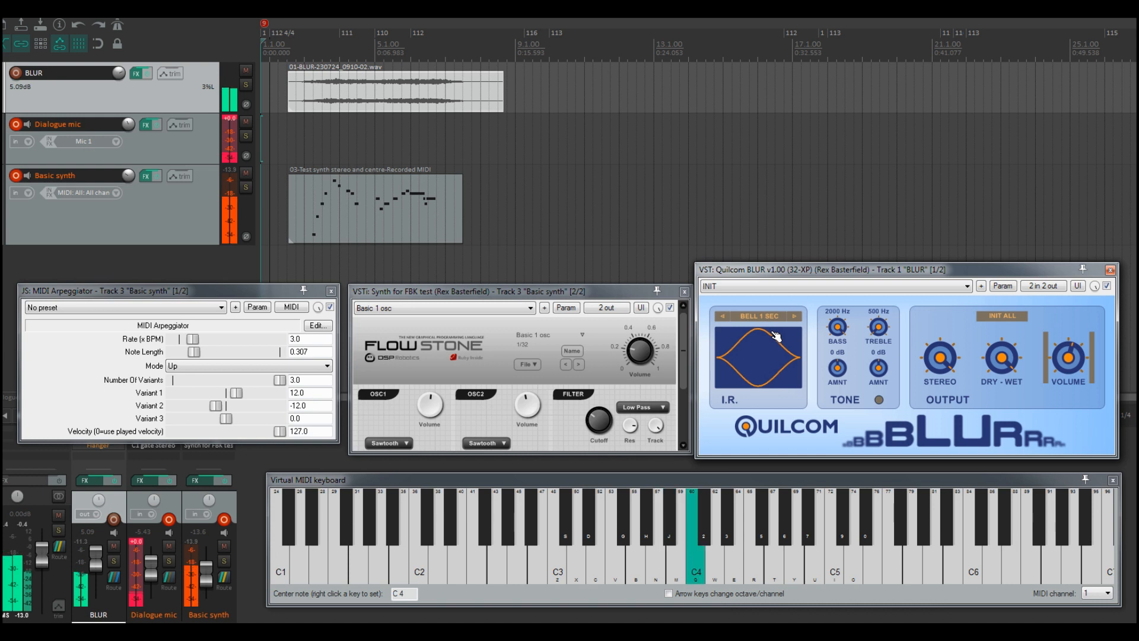
Step: Set the BLUR reverb's impulse response to EARLY 3 and play a couple of notes on the virtual MIDI keyboard
{"action": "key", "text": "z"}
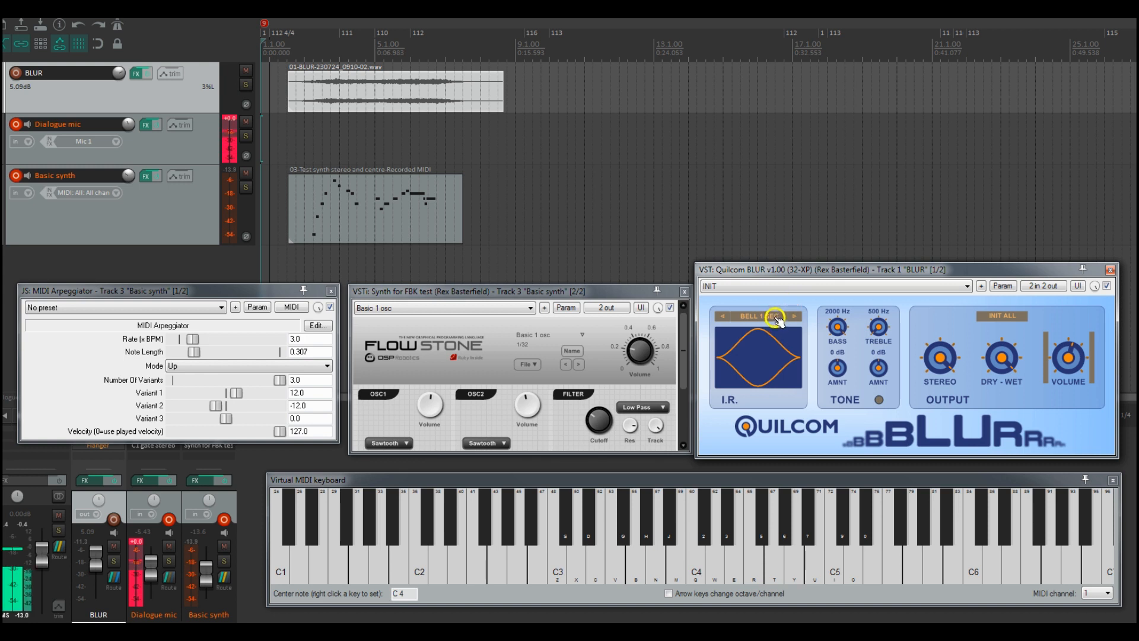
{"action": "left_click", "coordinate": [781, 316]}
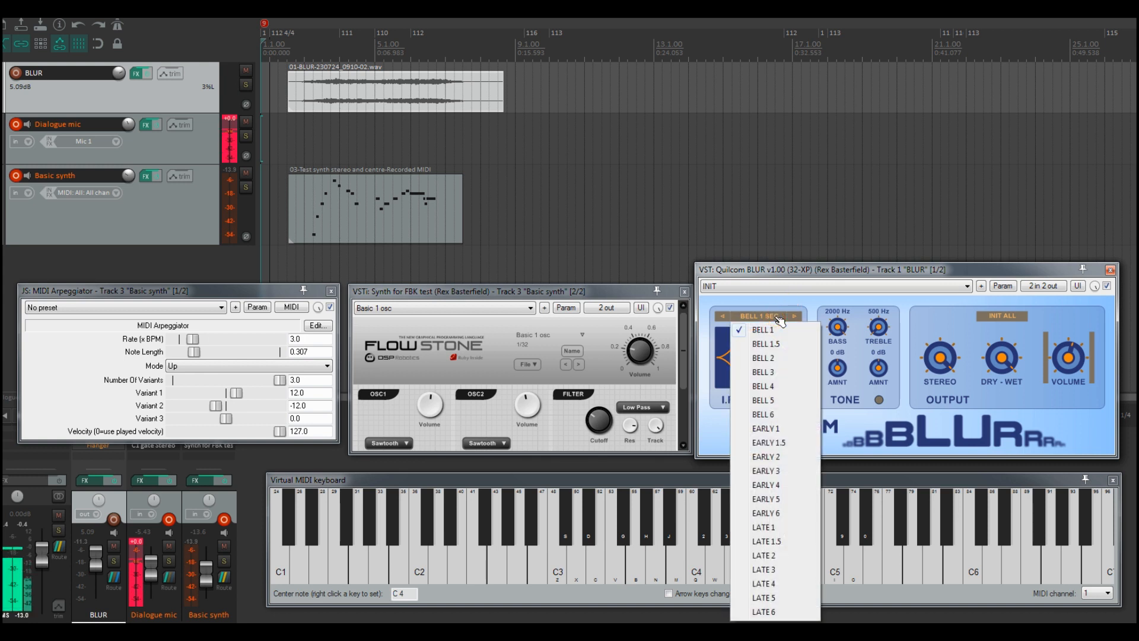
{"action": "left_click", "coordinate": [779, 471]}
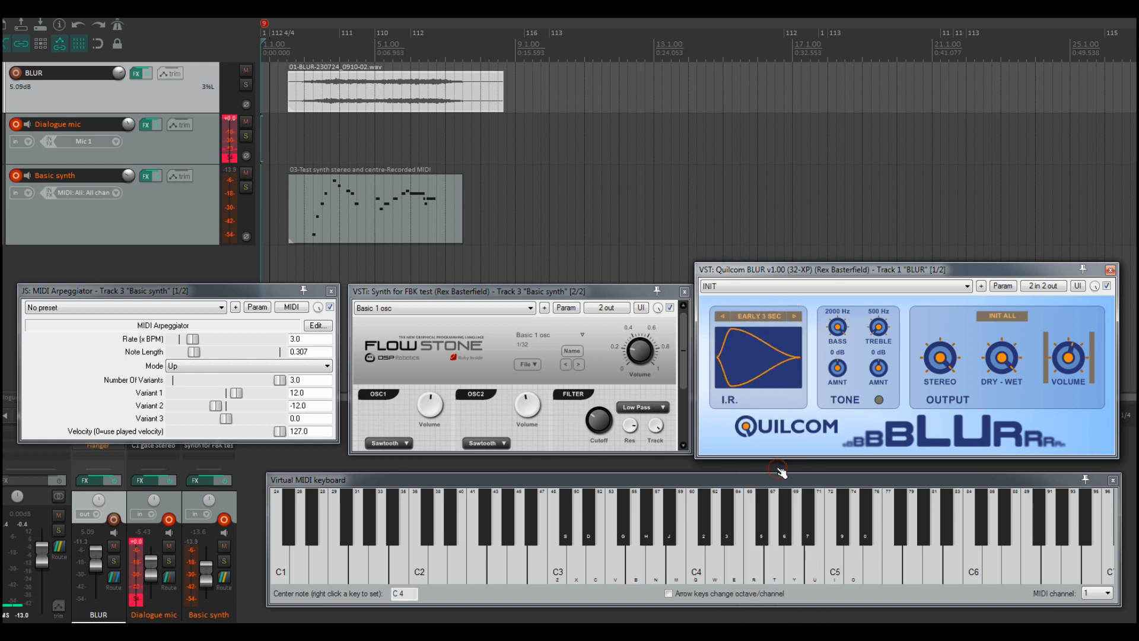
{"action": "key", "text": "z"}
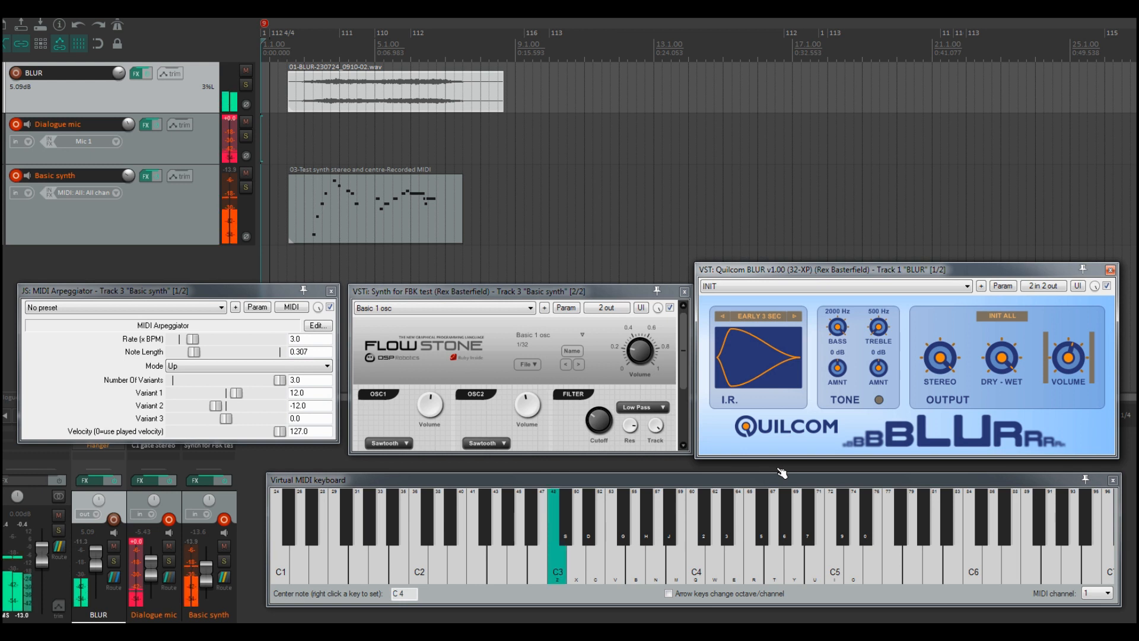
{"action": "key", "text": "b"}
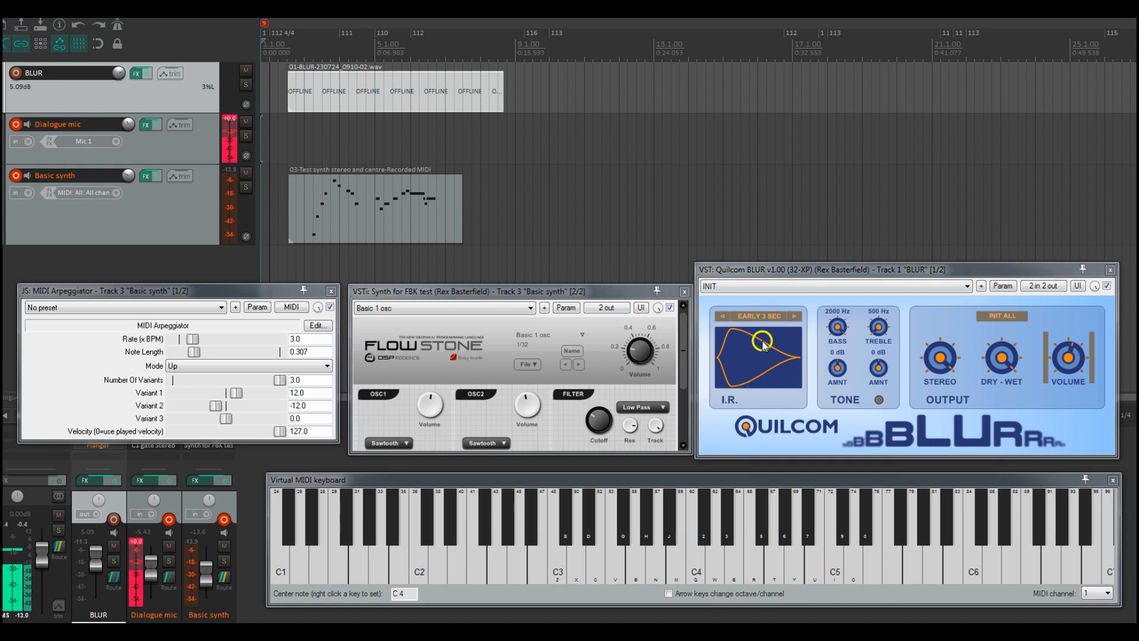
Step: Switch the BLUR impulse response to LATE 2 and play a rising sequence of notes on the virtual MIDI keyboard
{"action": "left_click", "coordinate": [762, 316]}
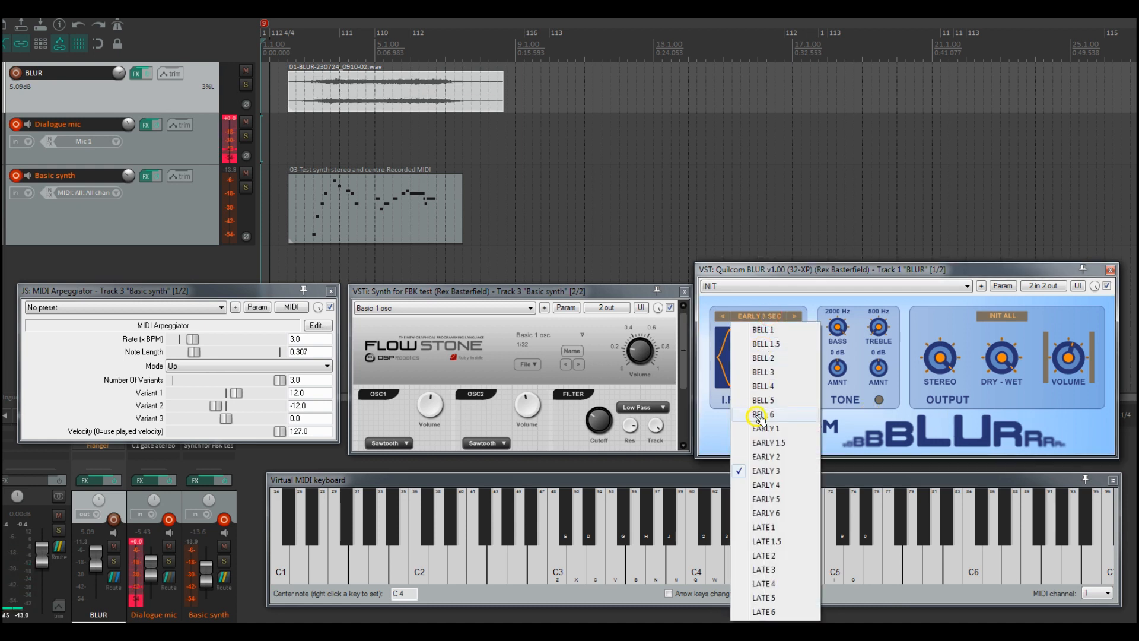
{"action": "left_click", "coordinate": [765, 555]}
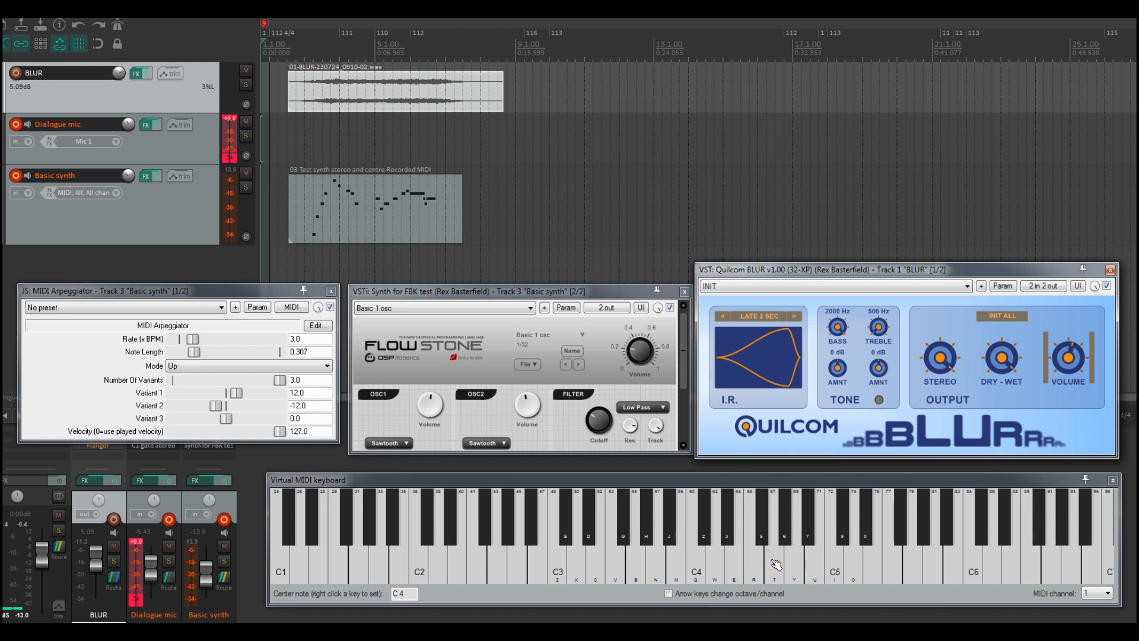
{"action": "key", "text": "b"}
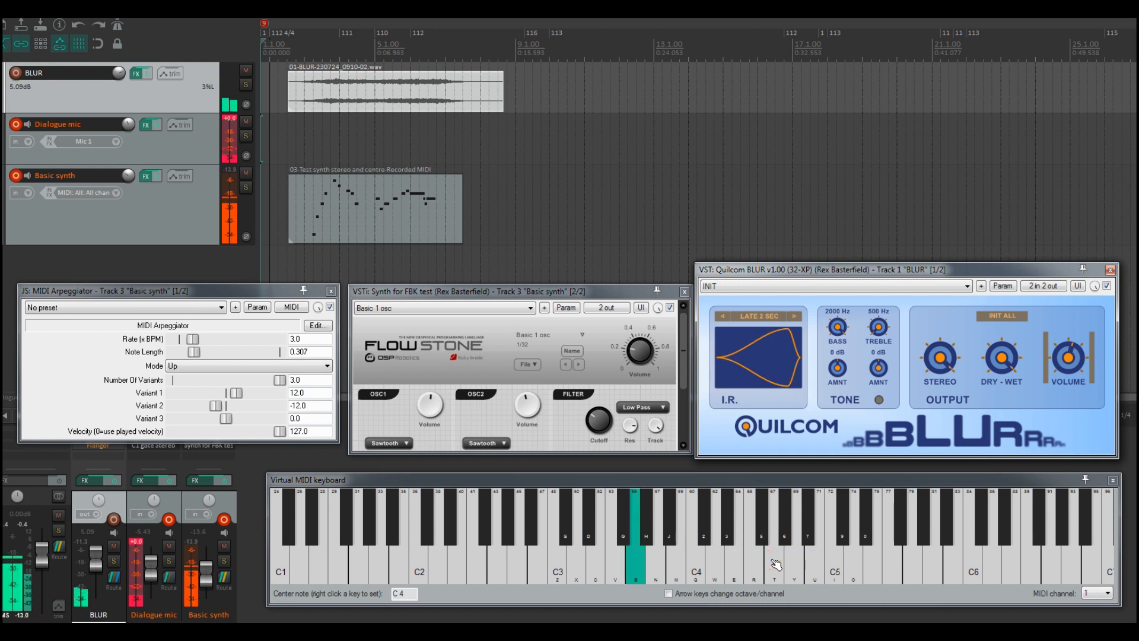
{"action": "key", "text": "d"}
{"action": "key", "text": "z"}
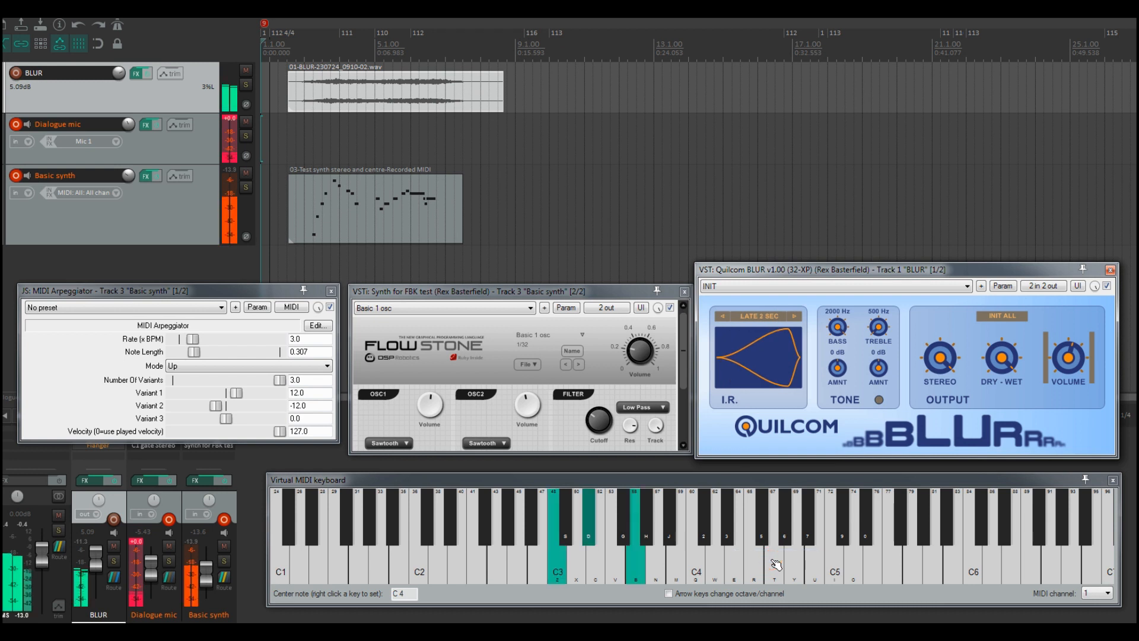
{"action": "key", "text": "q"}
{"action": "key", "text": "t"}
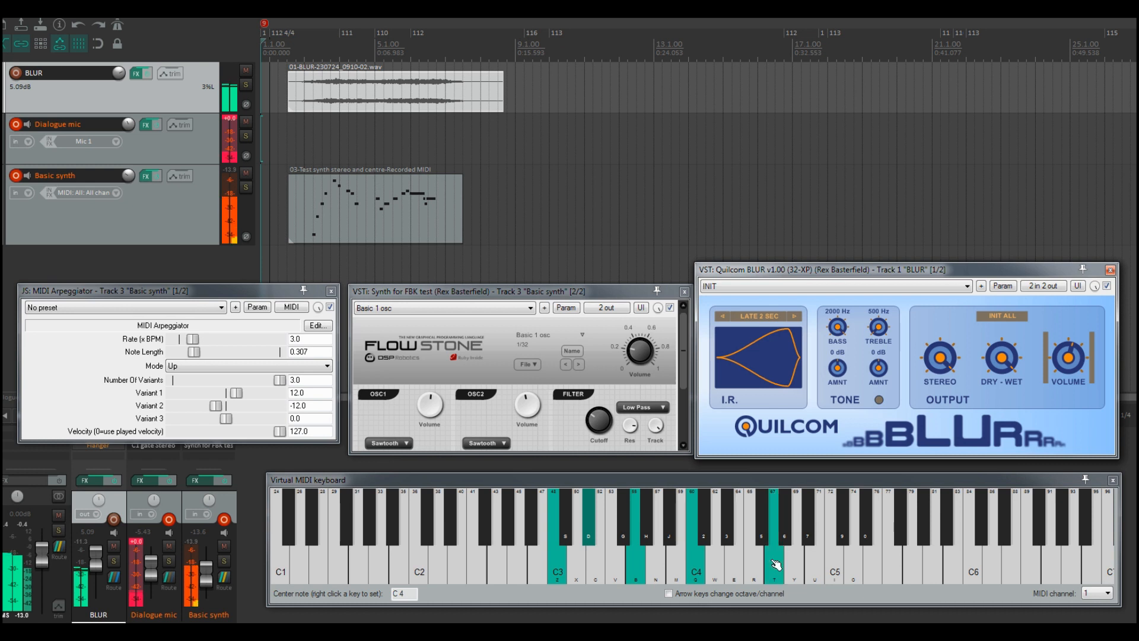
{"action": "key", "text": "3"}
{"action": "key", "text": "7"}
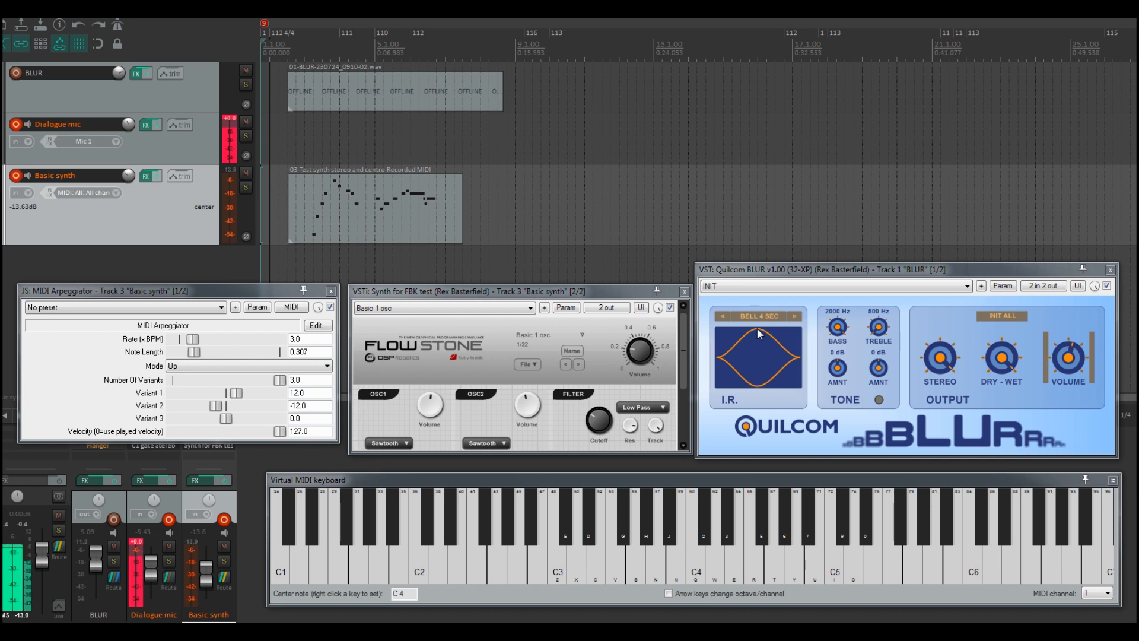
Step: Record a rising sequence of notes from the virtual MIDI keyboard onto the Basic synth track
{"action": "left_click", "coordinate": [968, 367]}
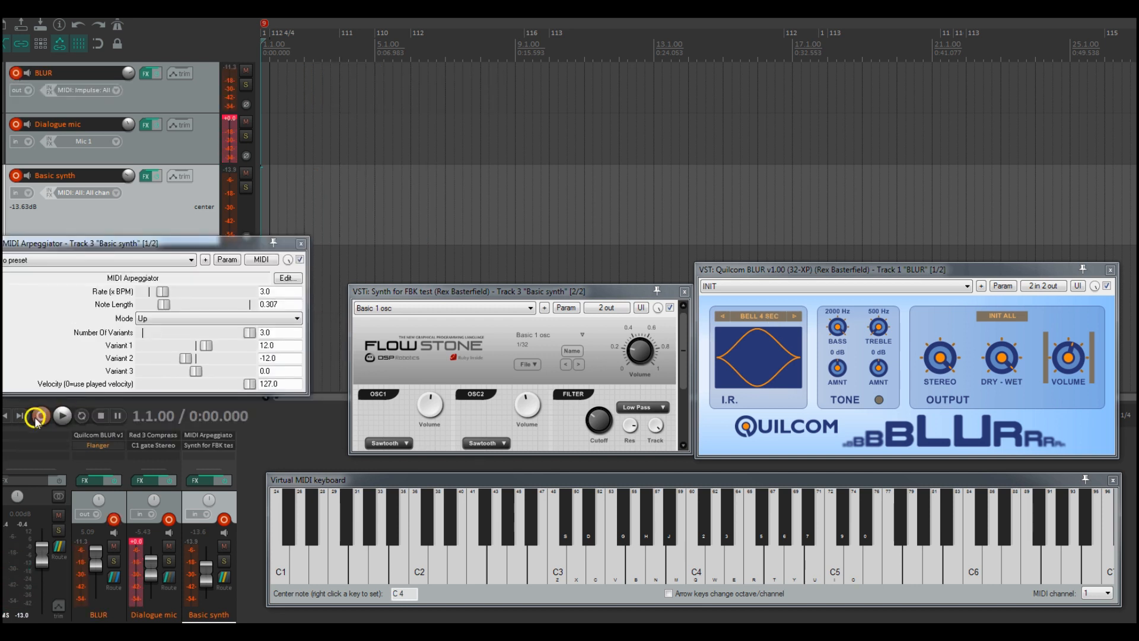
{"action": "left_click", "coordinate": [40, 417]}
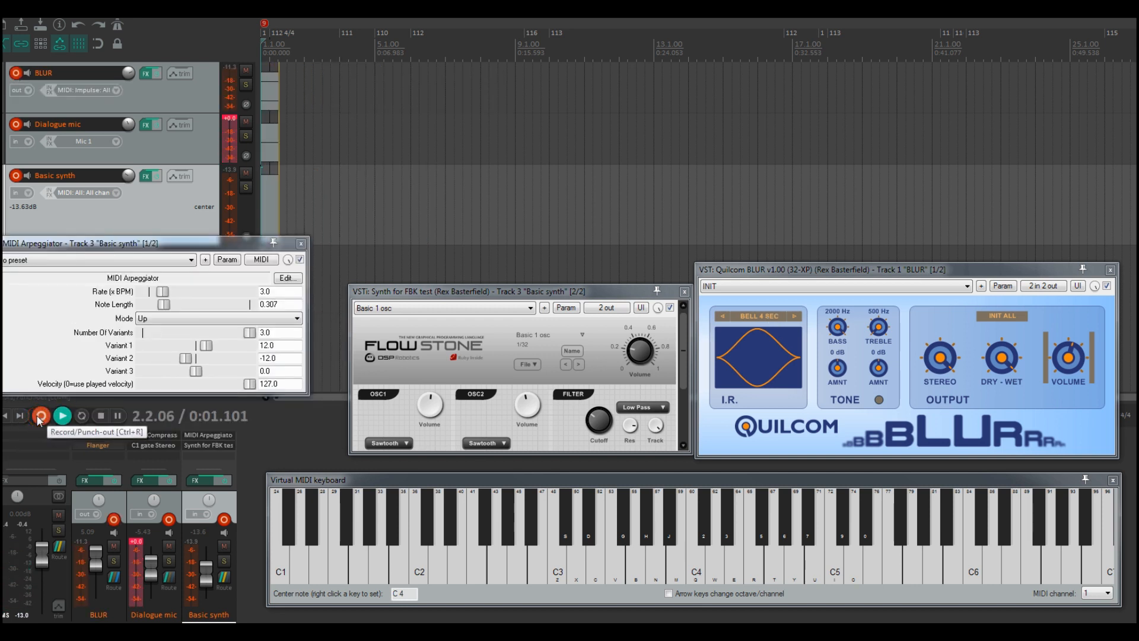
{"action": "key", "text": "z"}
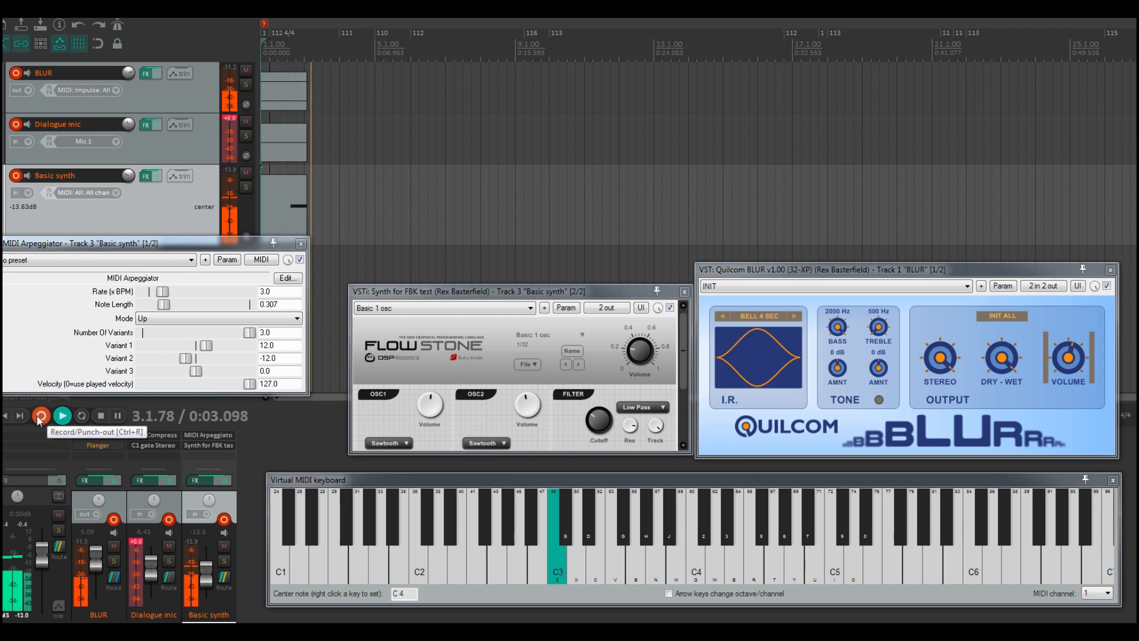
{"action": "key", "text": "b"}
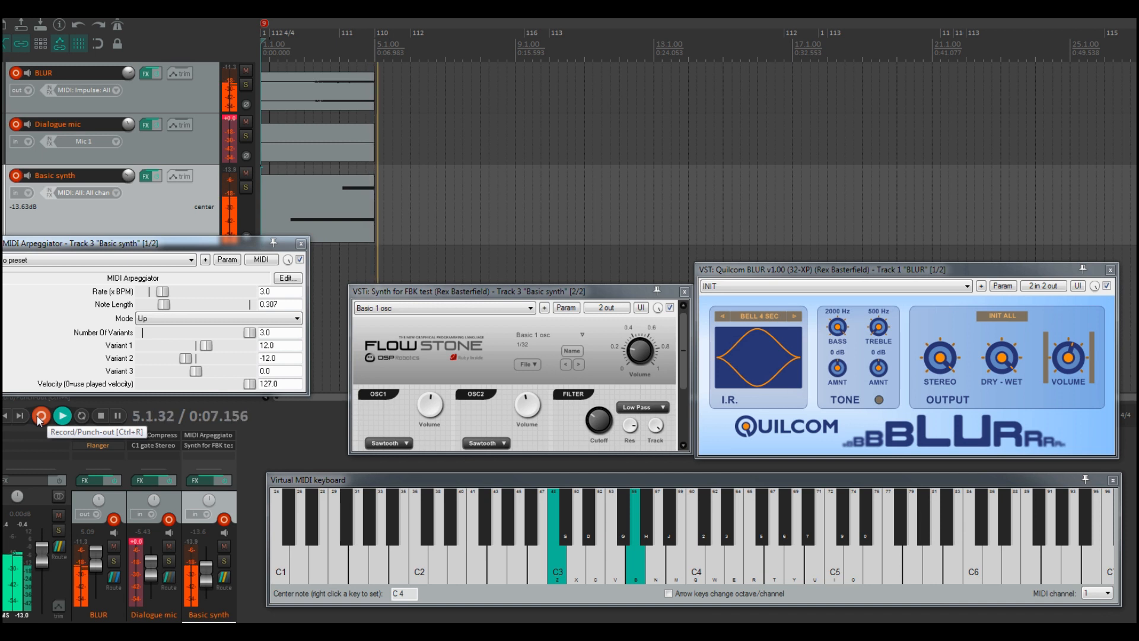
{"action": "key", "text": "q"}
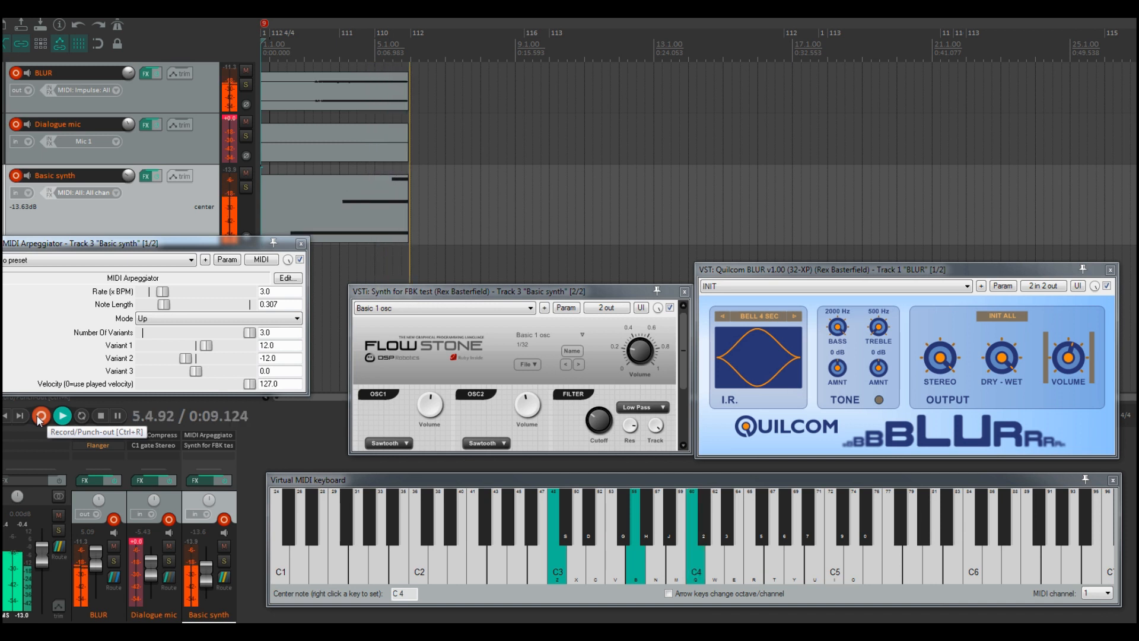
{"action": "key", "text": "t"}
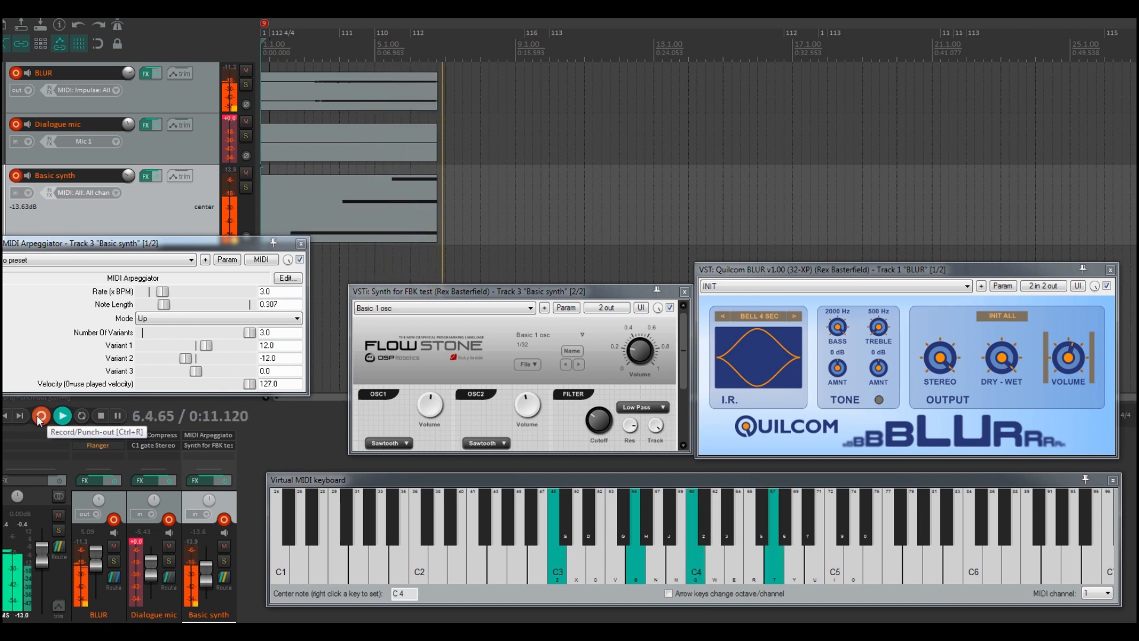
{"action": "key", "text": "i"}
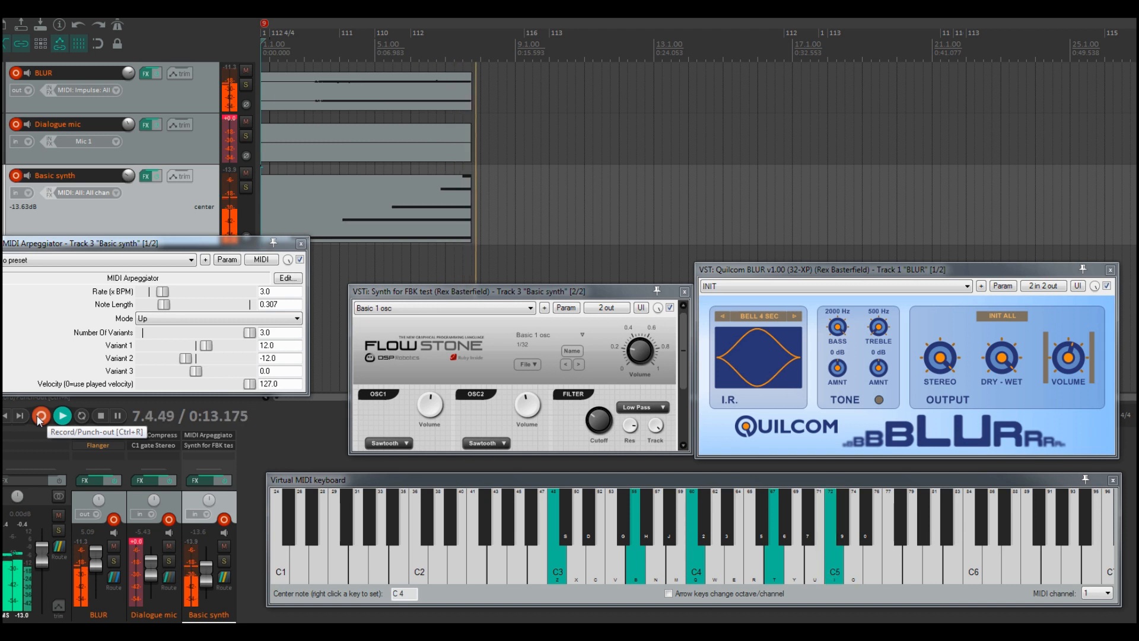
{"action": "key", "text": "0"}
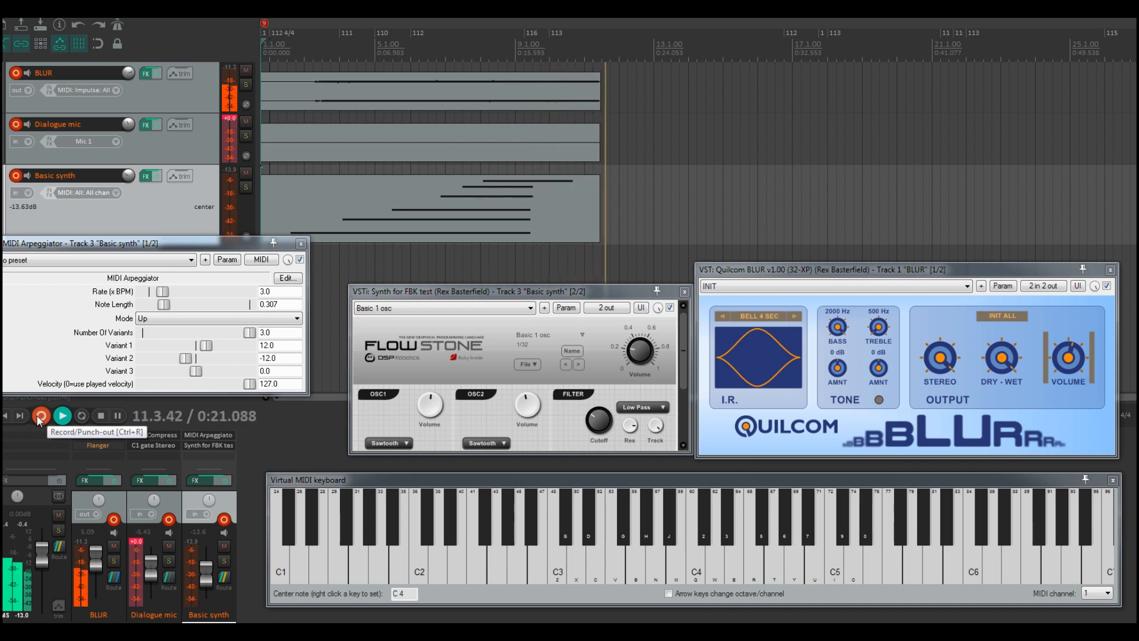
{"action": "left_click", "coordinate": [40, 416]}
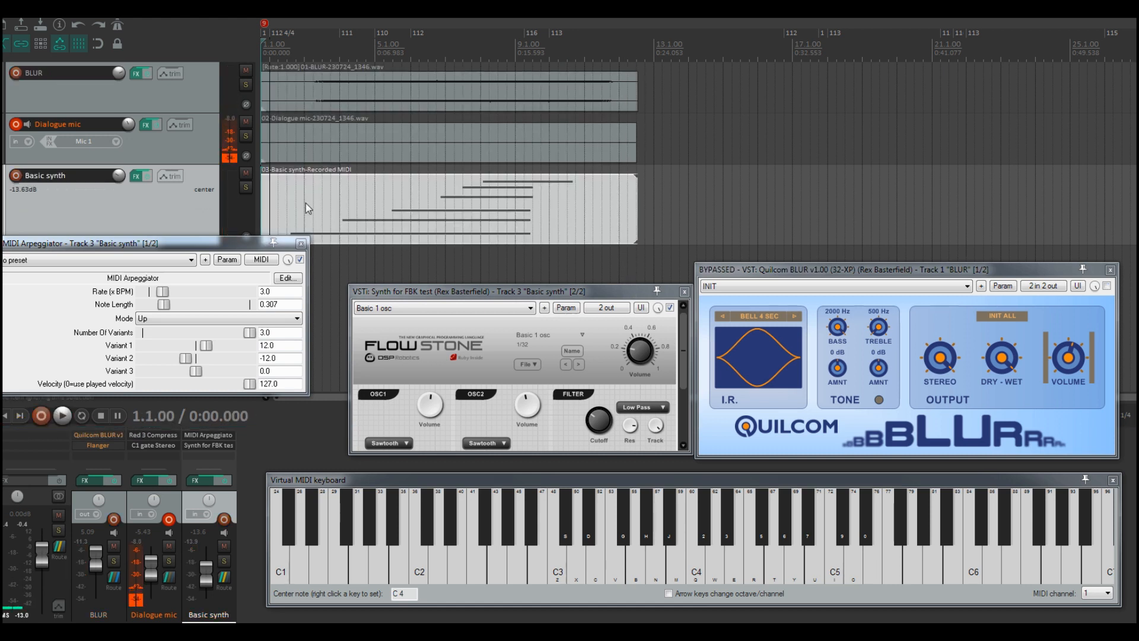
Step: Shift the recorded Basic synth MIDI item slightly later and play the project back
{"action": "left_click_drag", "start_coordinate": [339, 201], "coordinate": [392, 171]}
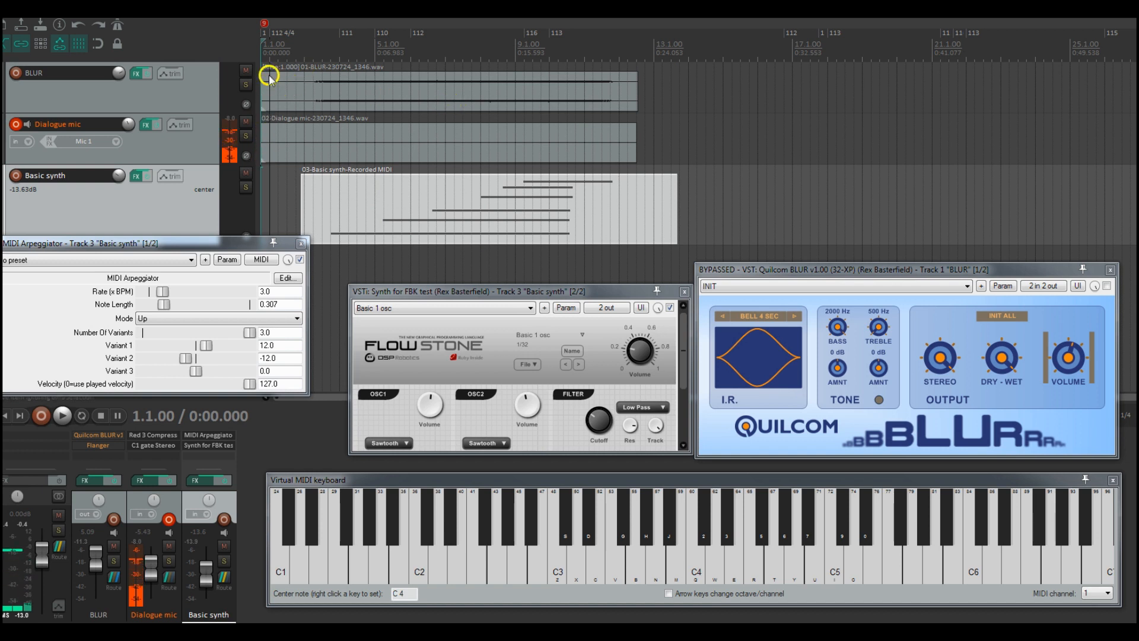
{"action": "key", "text": "space"}
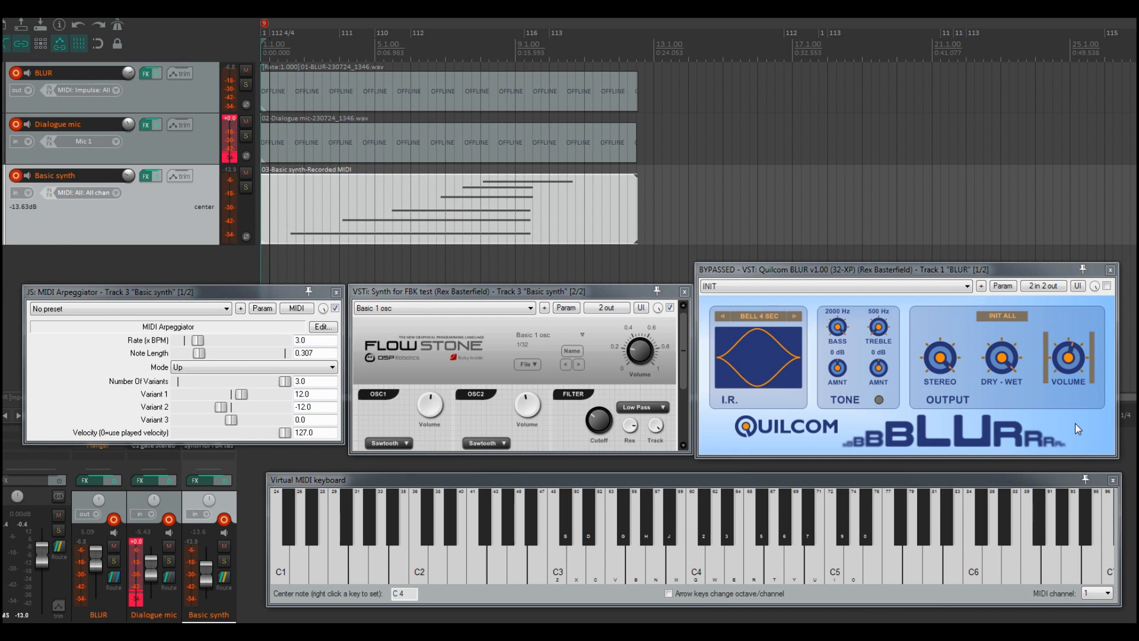
Step: Re-enable the bypassed BLUR reverb plugin and switch on its tone section
{"action": "left_click", "coordinate": [931, 438]}
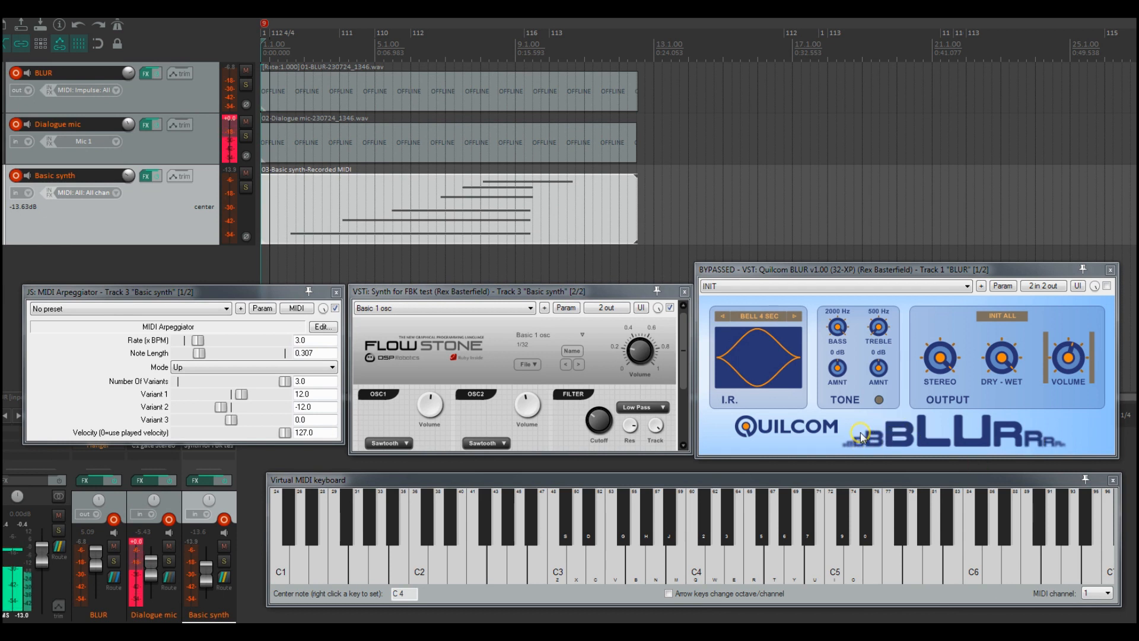
{"action": "left_click", "coordinate": [1107, 286]}
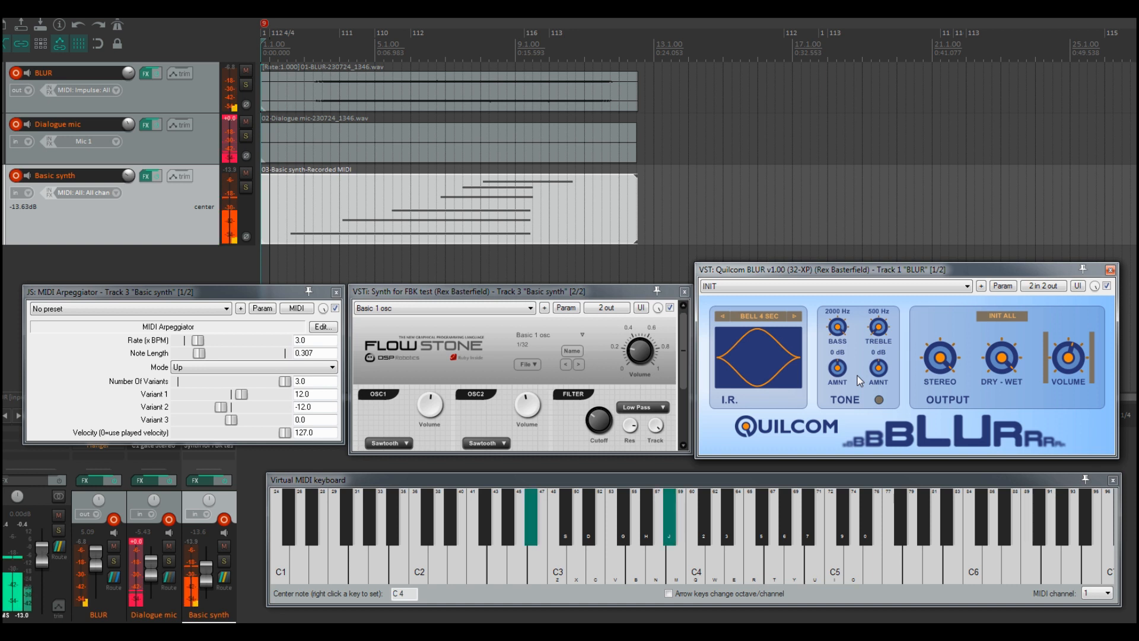
{"action": "left_click", "coordinate": [878, 400]}
{"action": "left_click", "coordinate": [878, 400]}
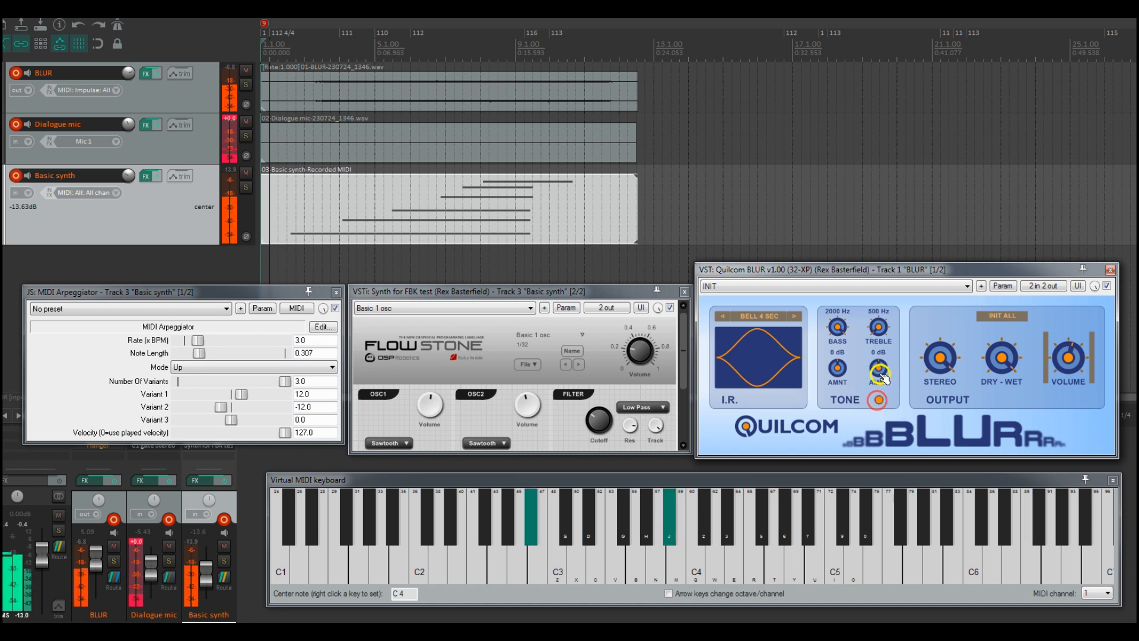
Step: Set the BLUR treble to 14 dB and bass to -14 dB, and turn down the dry-wet mix
{"action": "left_click_drag", "start_coordinate": [880, 375], "coordinate": [860, 328]}
{"action": "left_click_drag", "start_coordinate": [838, 370], "coordinate": [839, 421]}
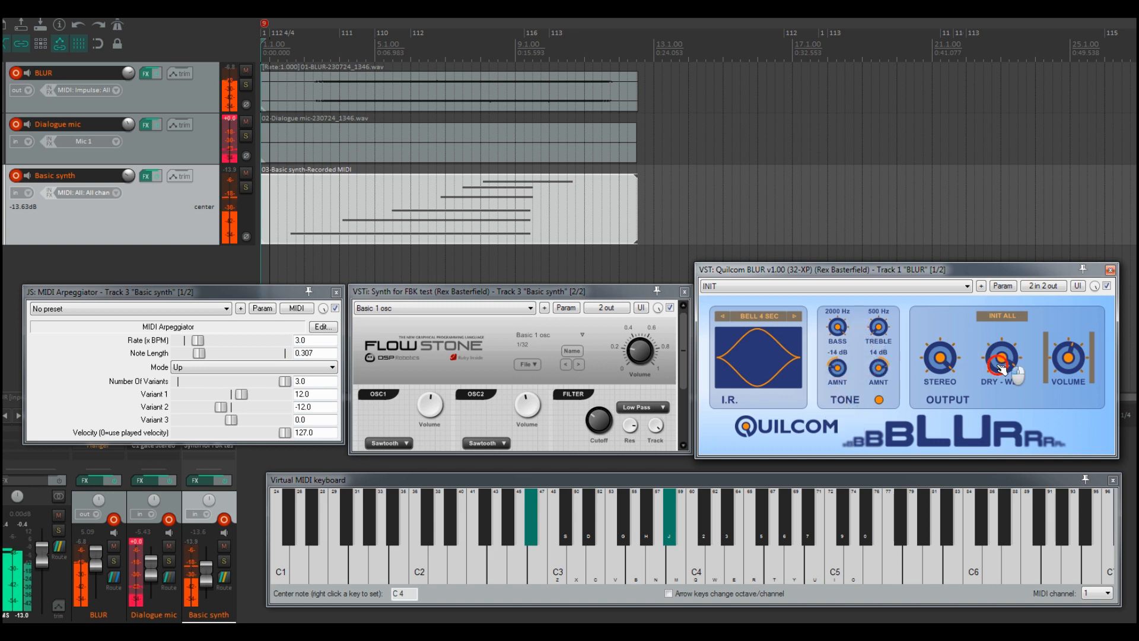
{"action": "left_click_drag", "start_coordinate": [1002, 358], "coordinate": [949, 356]}
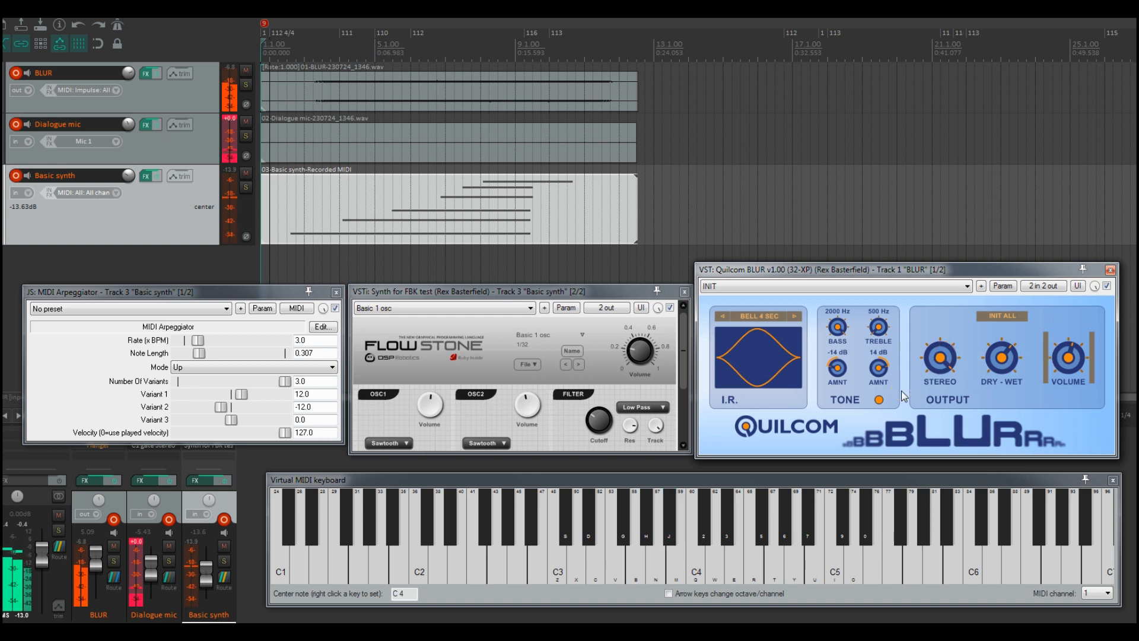